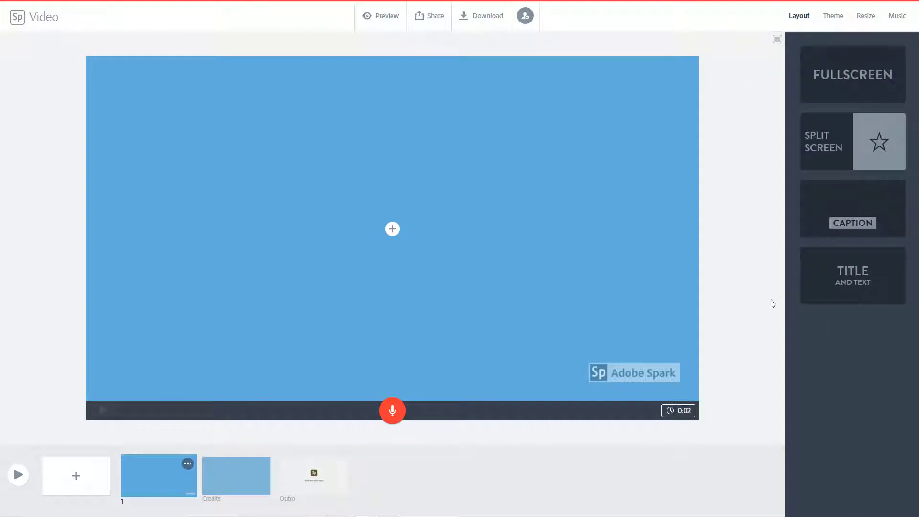
- Add the San Francisco Townhouses video from the My First Edit project's Videos folder to the first slide
{"action": "left_click", "coordinate": [394, 232]}
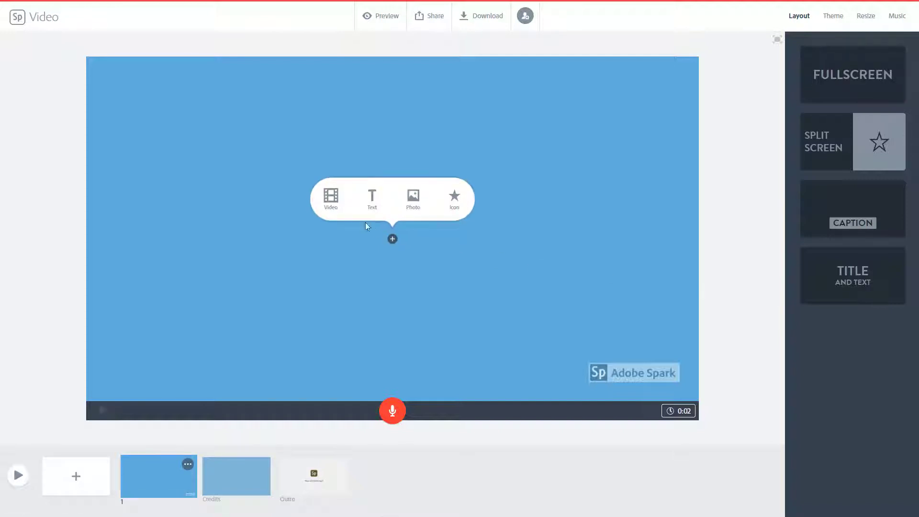
{"action": "left_click", "coordinate": [332, 203]}
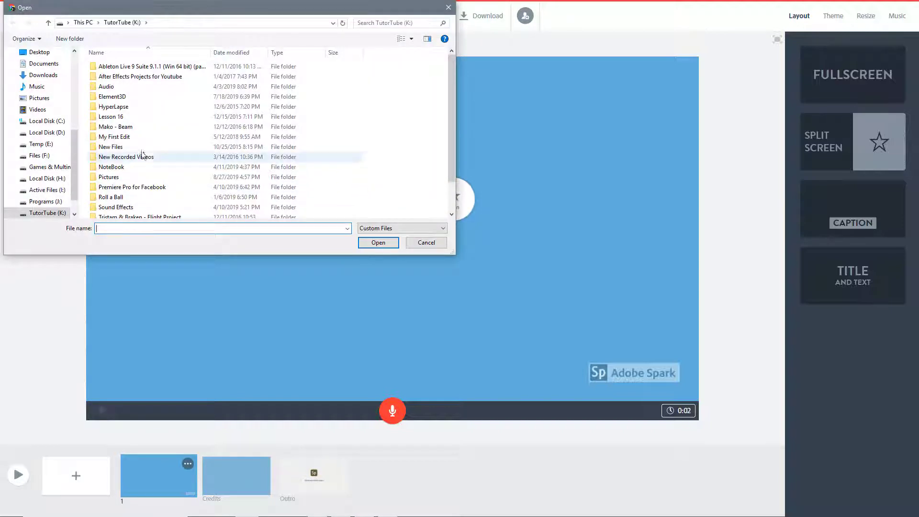
{"action": "double_click", "coordinate": [115, 138]}
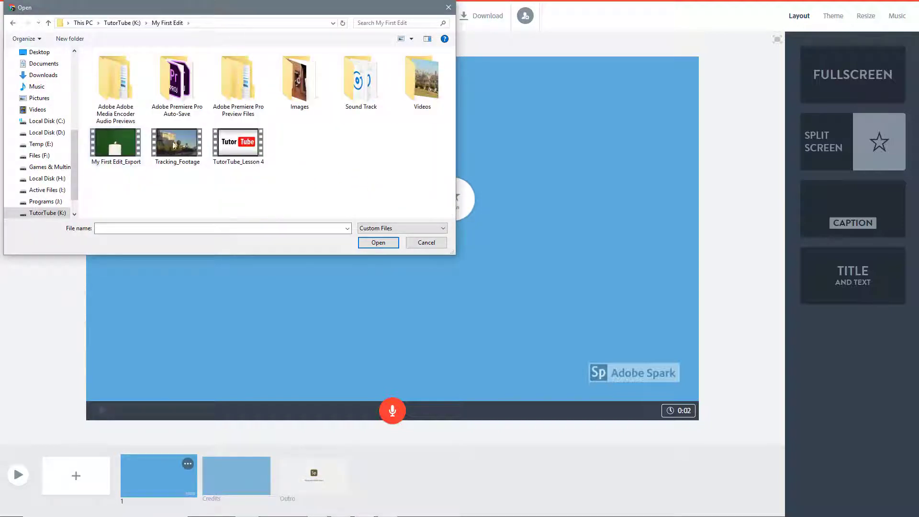
{"action": "double_click", "coordinate": [416, 96]}
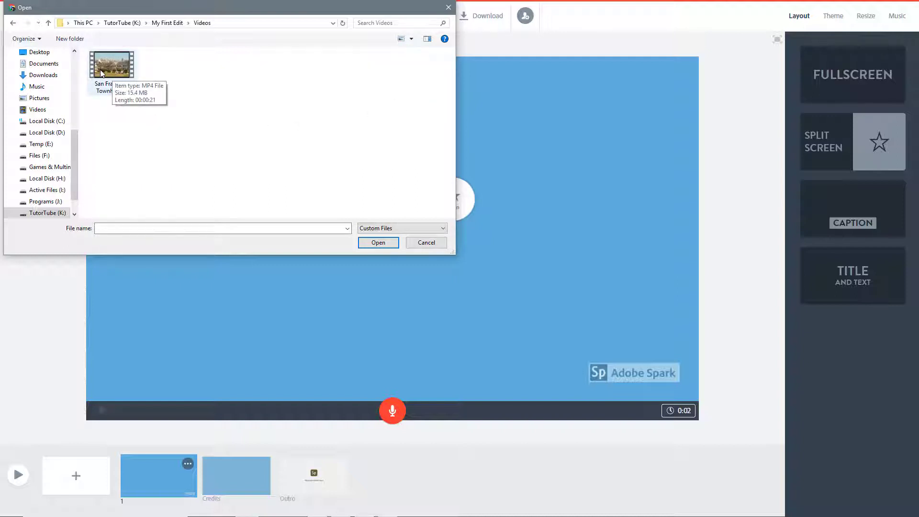
{"action": "left_click", "coordinate": [114, 75]}
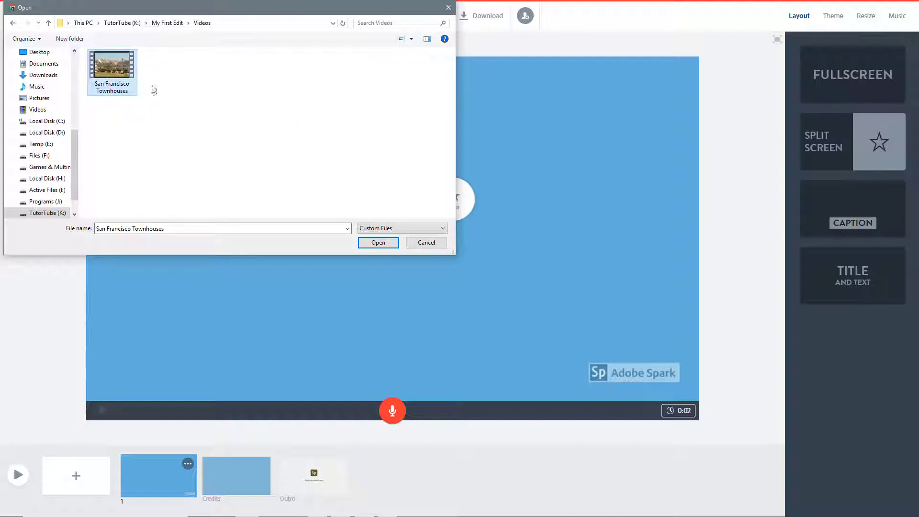
{"action": "left_click", "coordinate": [377, 243]}
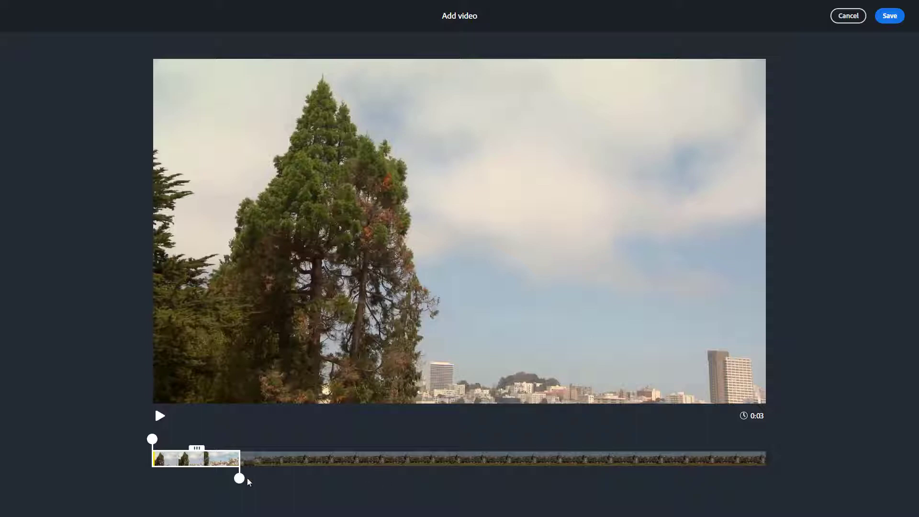
- Extend the clip selection to about the first 4 seconds of the video, save it and play the slide
{"action": "left_click_drag", "start_coordinate": [240, 479], "coordinate": [269, 479]}
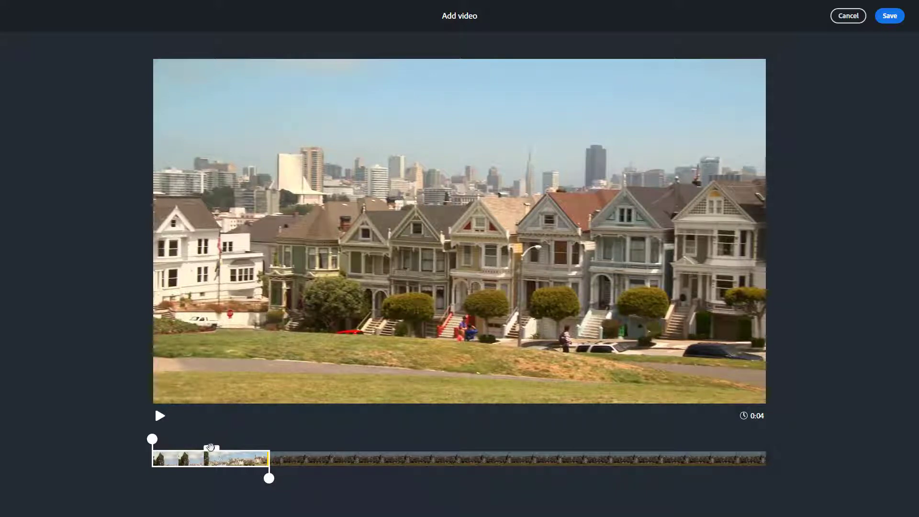
{"action": "mouse_move", "coordinate": [269, 479]}
{"action": "left_mouse_down"}
{"action": "mouse_move", "coordinate": [218, 478]}
{"action": "mouse_move", "coordinate": [273, 479]}
{"action": "left_mouse_up"}
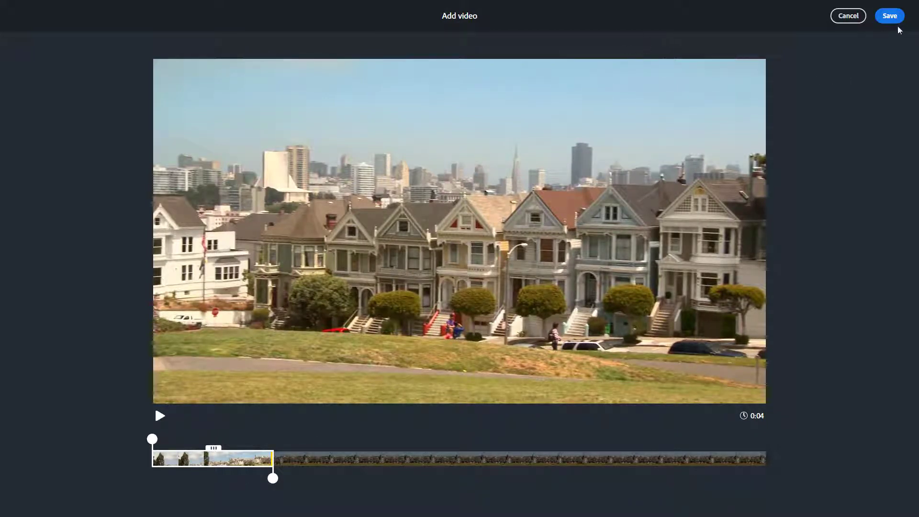
{"action": "left_click", "coordinate": [889, 17]}
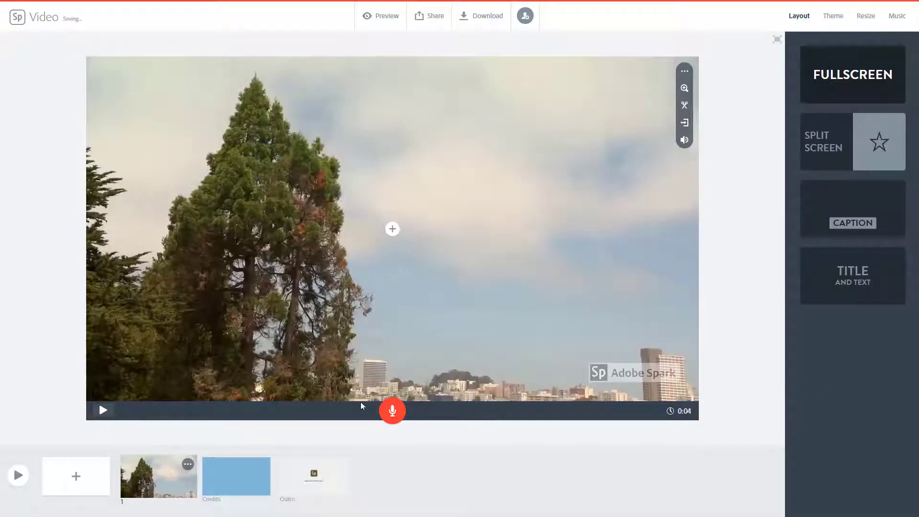
{"action": "left_click", "coordinate": [103, 411]}
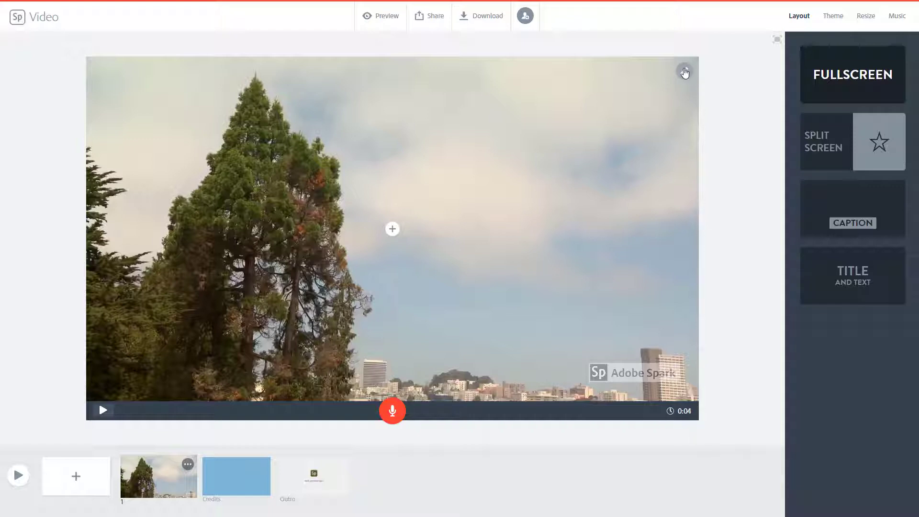
- Continue the first slide's clip on a new slide, extending the continued segment to about 4 seconds, and save it
{"action": "left_click", "coordinate": [684, 71]}
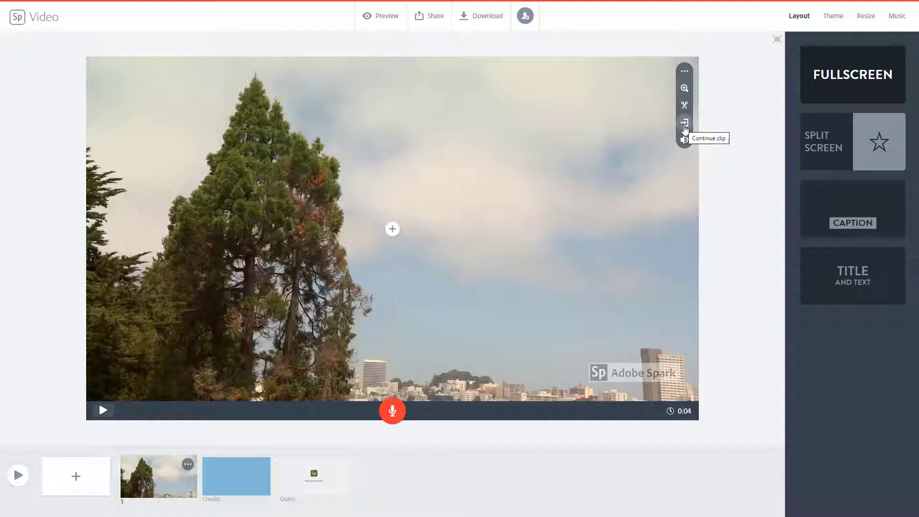
{"action": "left_click", "coordinate": [685, 126]}
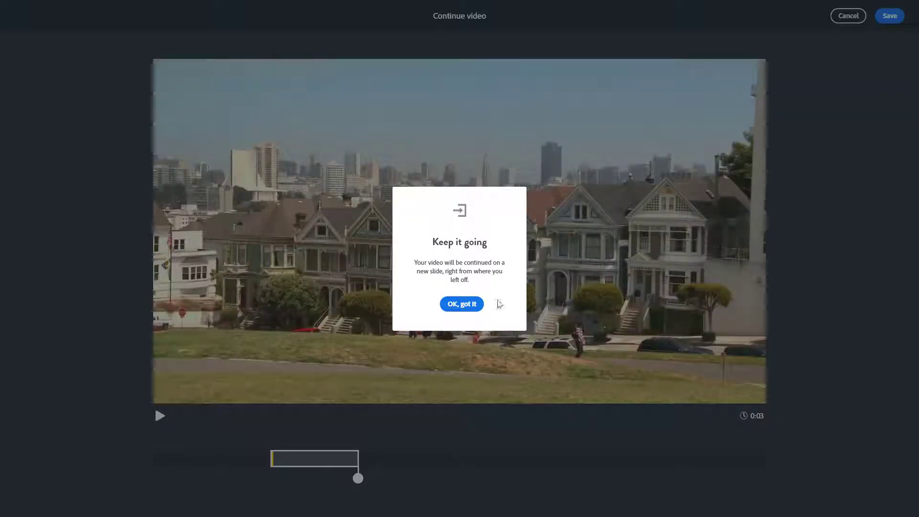
{"action": "left_click", "coordinate": [460, 307]}
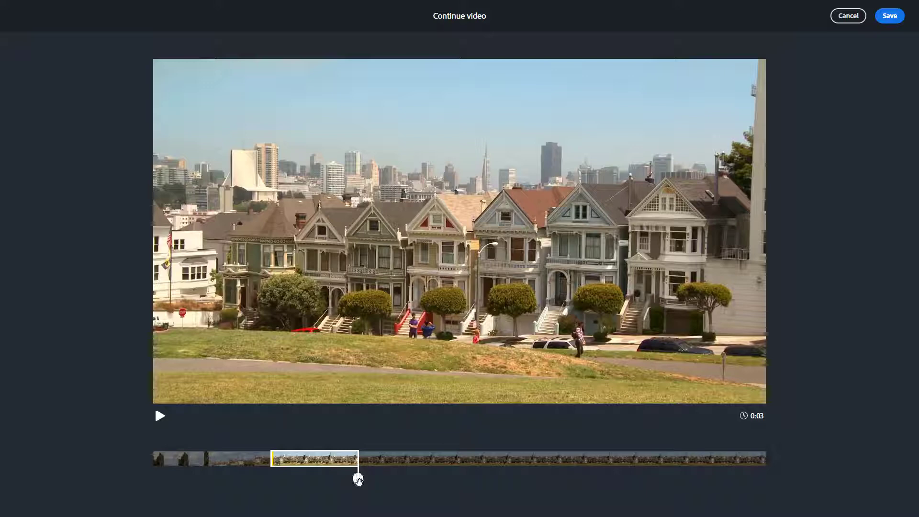
{"action": "left_click_drag", "start_coordinate": [358, 478], "coordinate": [384, 484]}
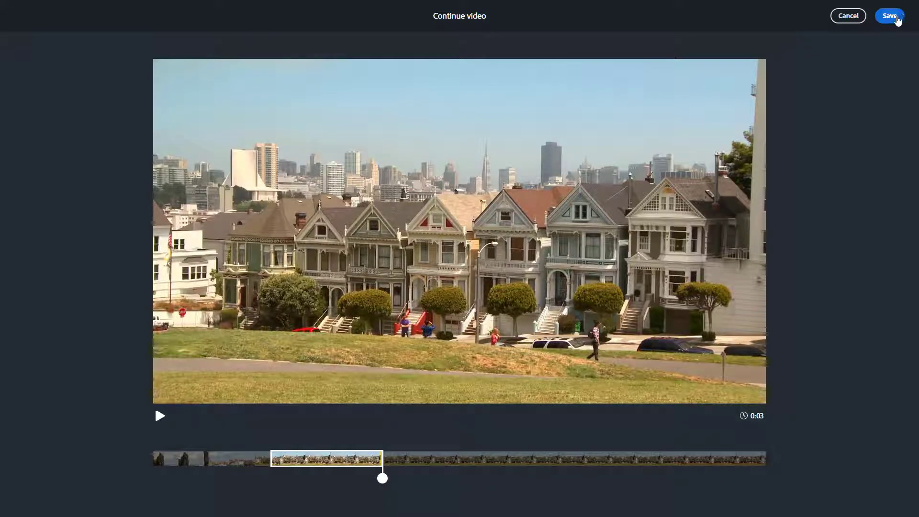
{"action": "left_click", "coordinate": [896, 18]}
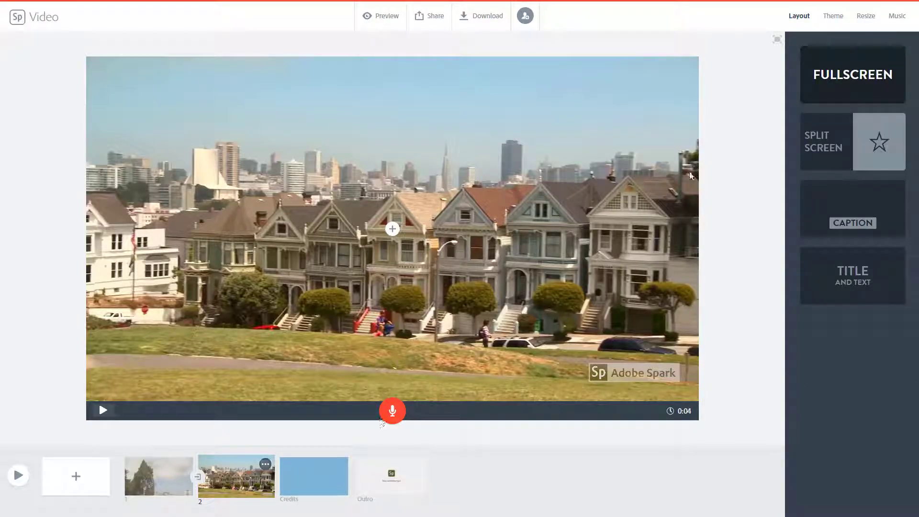
- Continue the second slide's clip on a third slide with the default segment length and save it
{"action": "left_click", "coordinate": [447, 262]}
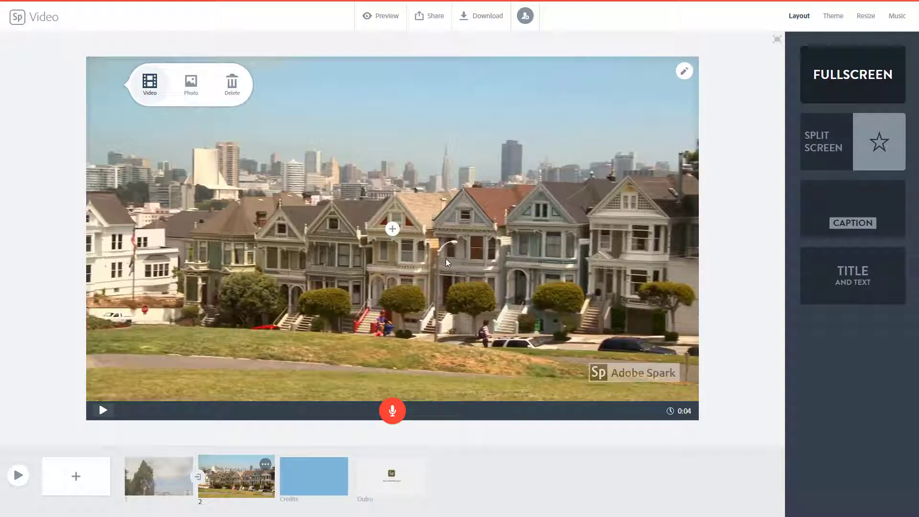
{"action": "left_click", "coordinate": [684, 72]}
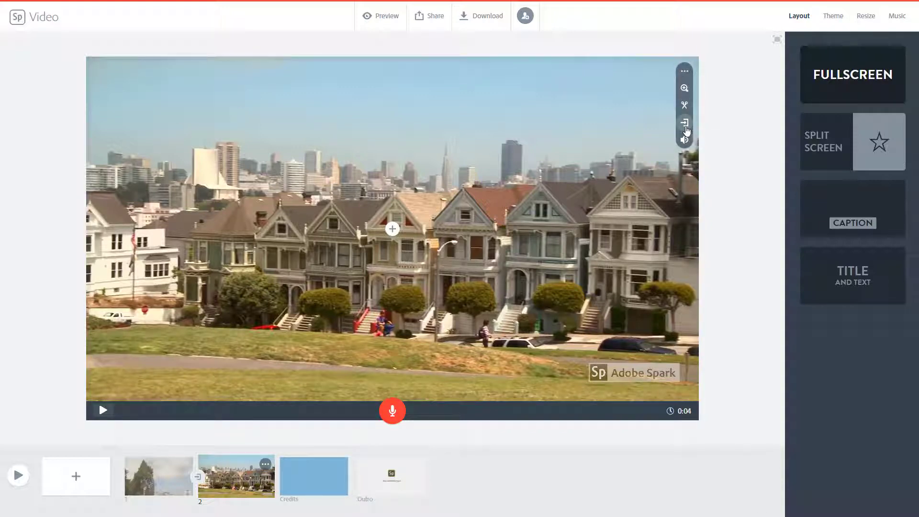
{"action": "left_click", "coordinate": [686, 134]}
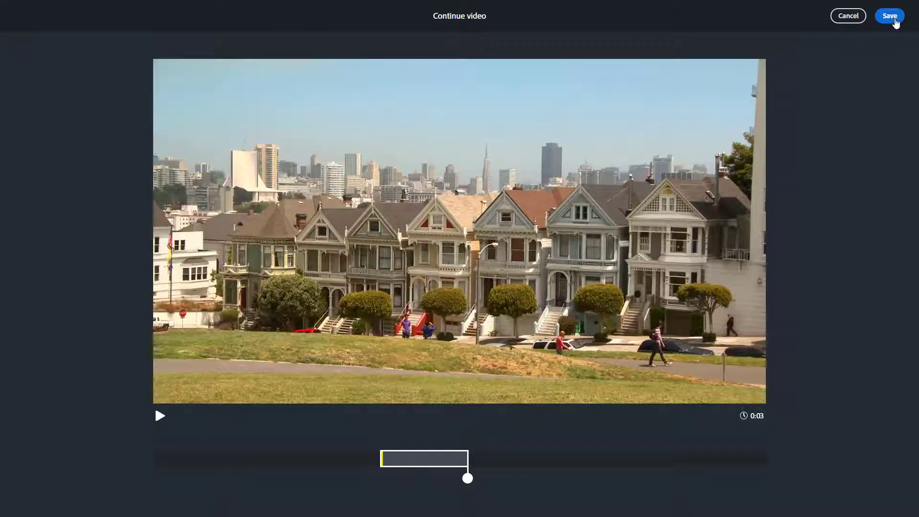
{"action": "left_click", "coordinate": [891, 17]}
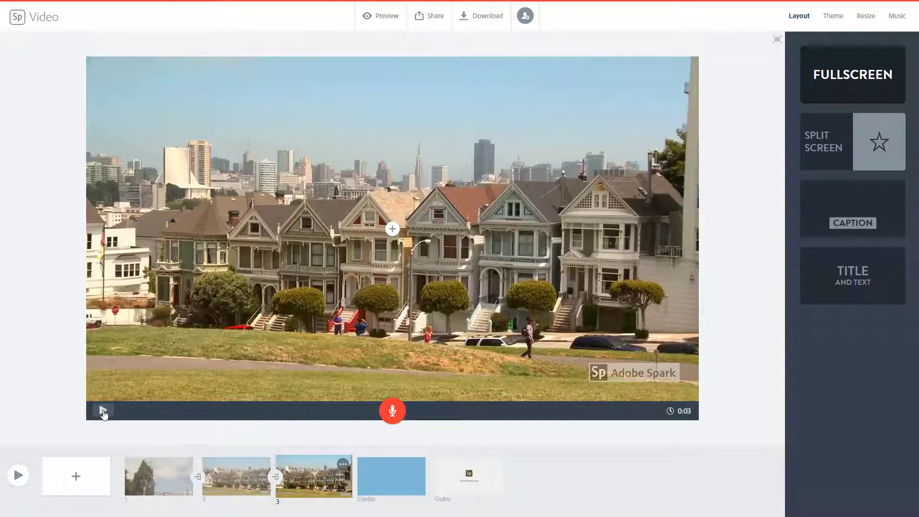
- Play the third slide and preview the whole video across the continued clips, pausing and closing the preview
{"action": "left_click", "coordinate": [103, 410]}
{"action": "left_click", "coordinate": [18, 477]}
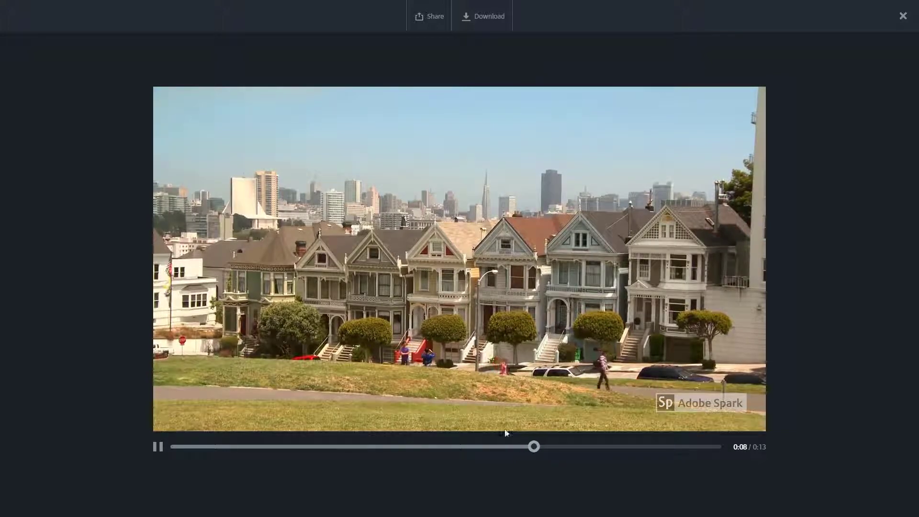
{"action": "left_click", "coordinate": [158, 446]}
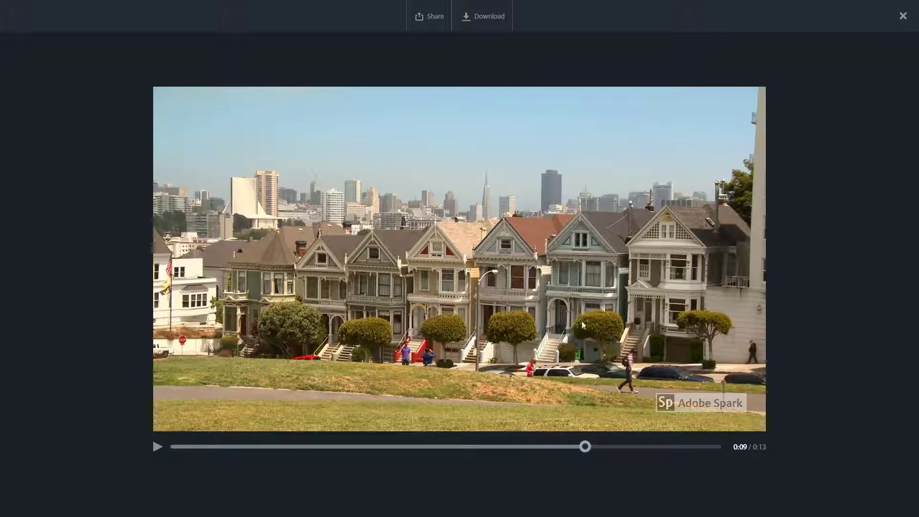
{"action": "left_click", "coordinate": [903, 16]}
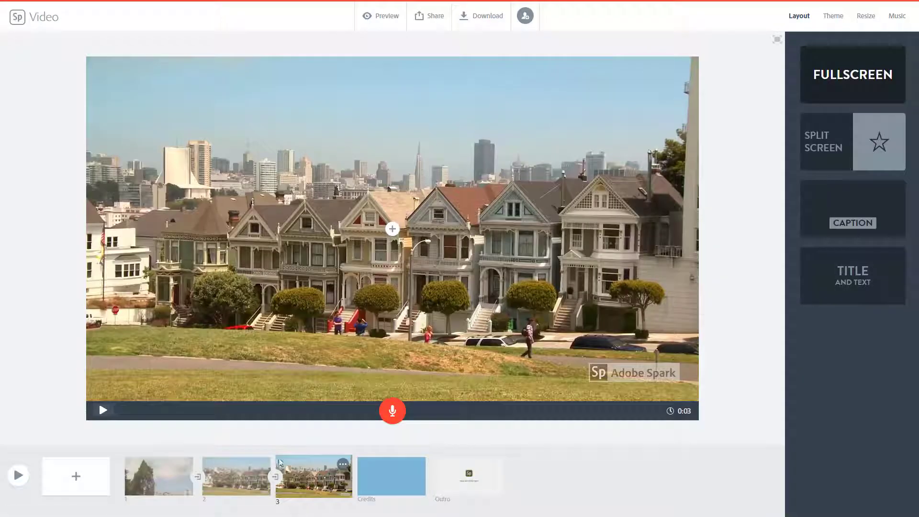
- Add the text "WELCOME!" over the clip on slide 2
{"action": "left_click", "coordinate": [235, 478]}
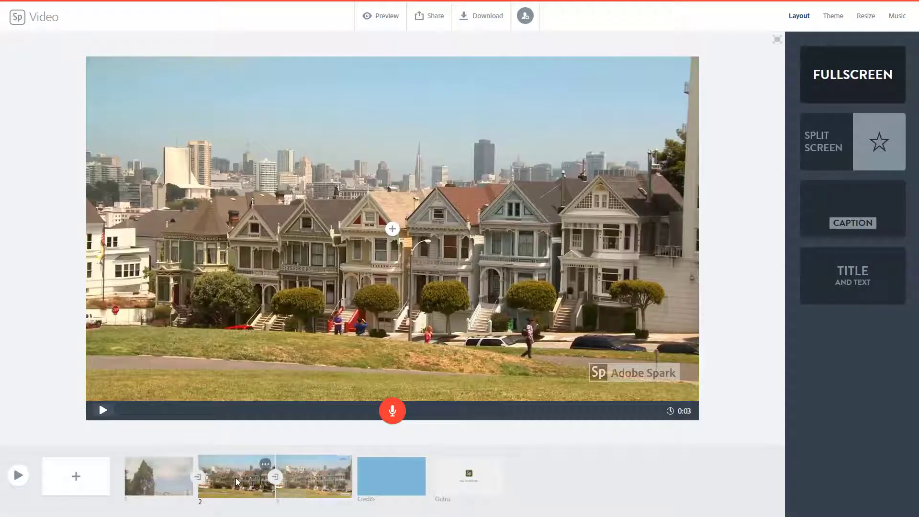
{"action": "left_click", "coordinate": [152, 469]}
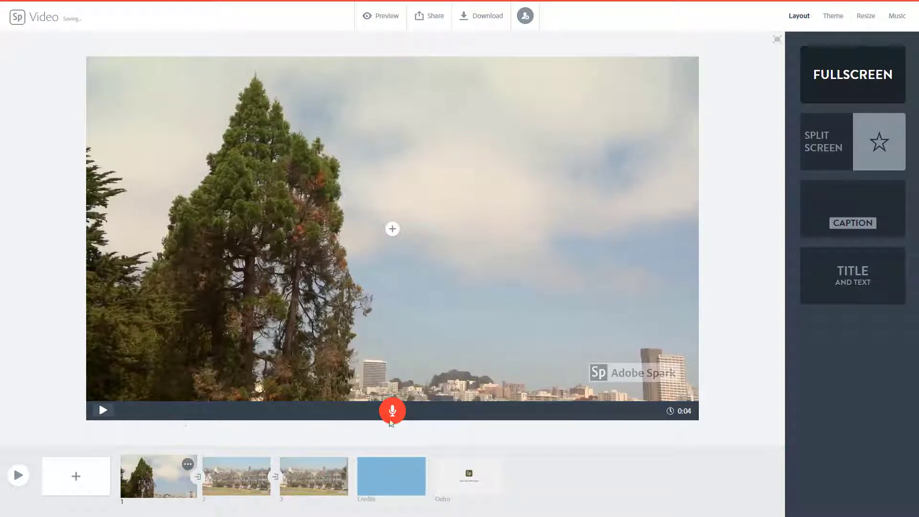
{"action": "left_click", "coordinate": [239, 479]}
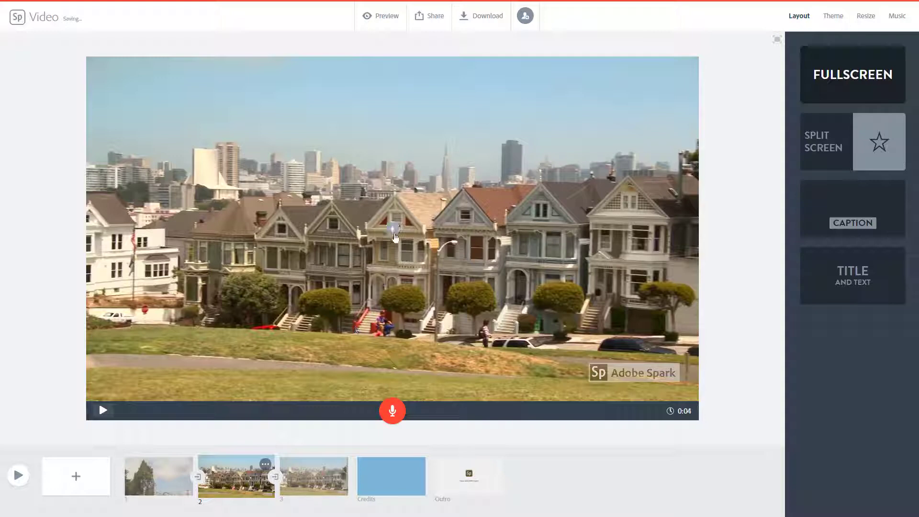
{"action": "left_click", "coordinate": [393, 229]}
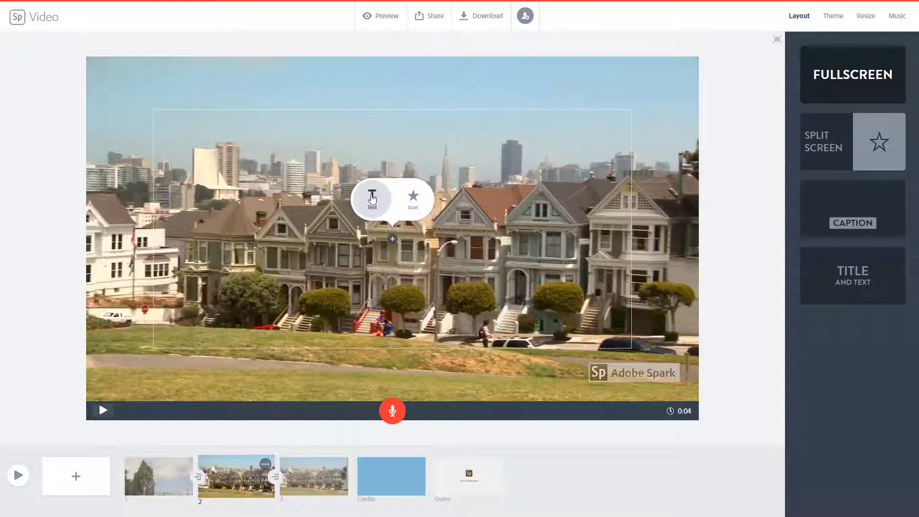
{"action": "left_click", "coordinate": [372, 198]}
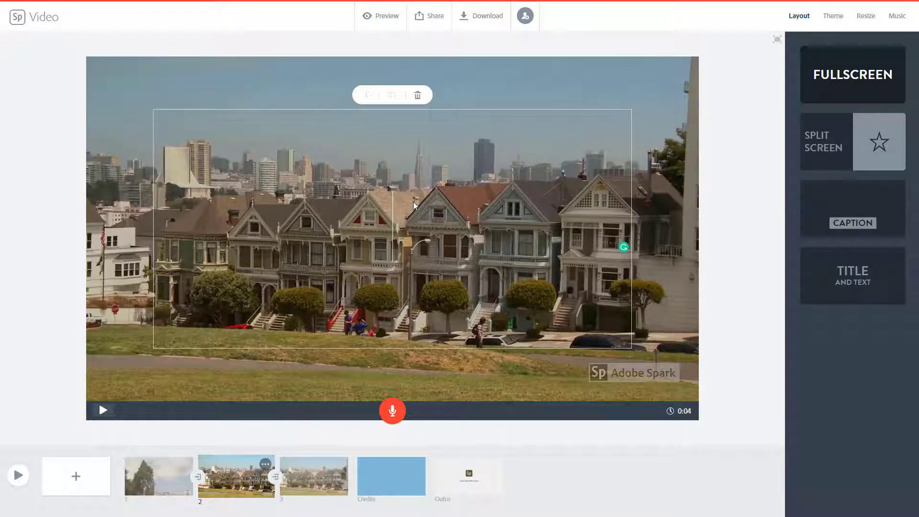
{"action": "type", "text": "WELCOME!"}
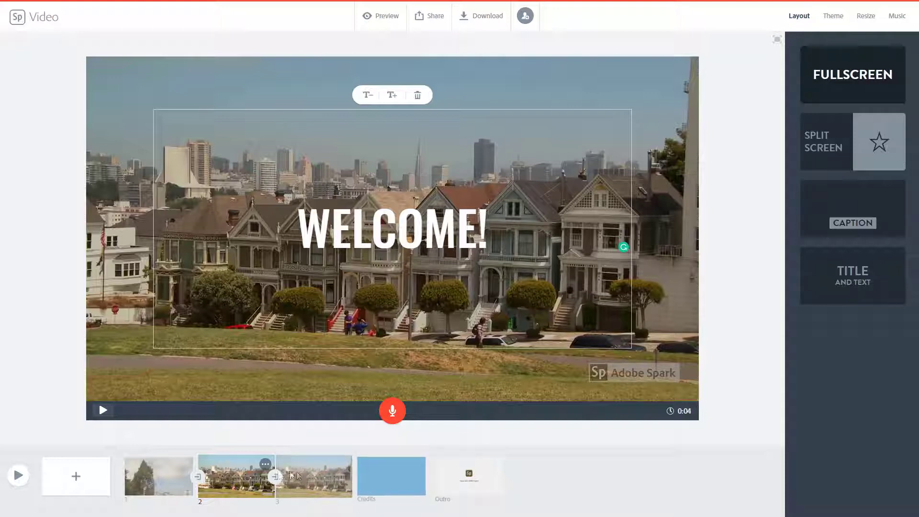
- Insert a new slide after slide 2 with the text "FEEL AT HOME"
{"action": "left_click", "coordinate": [77, 476]}
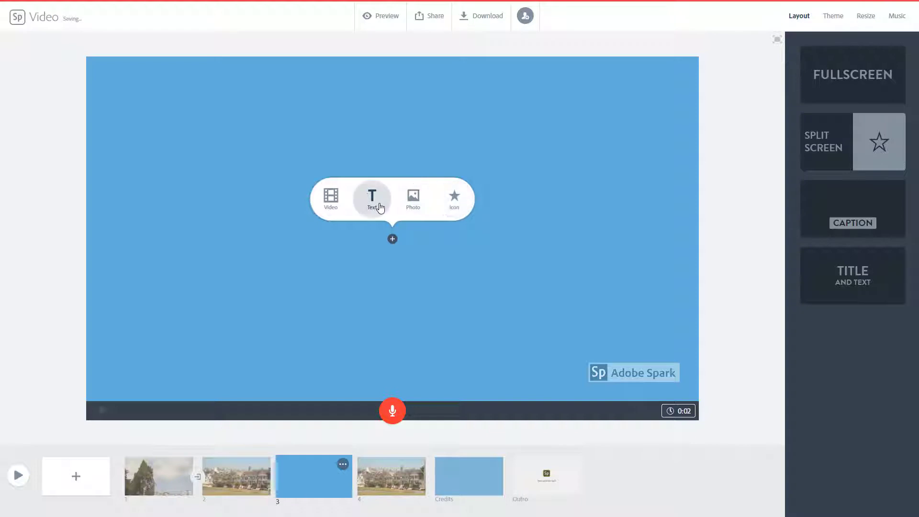
{"action": "left_click", "coordinate": [380, 208]}
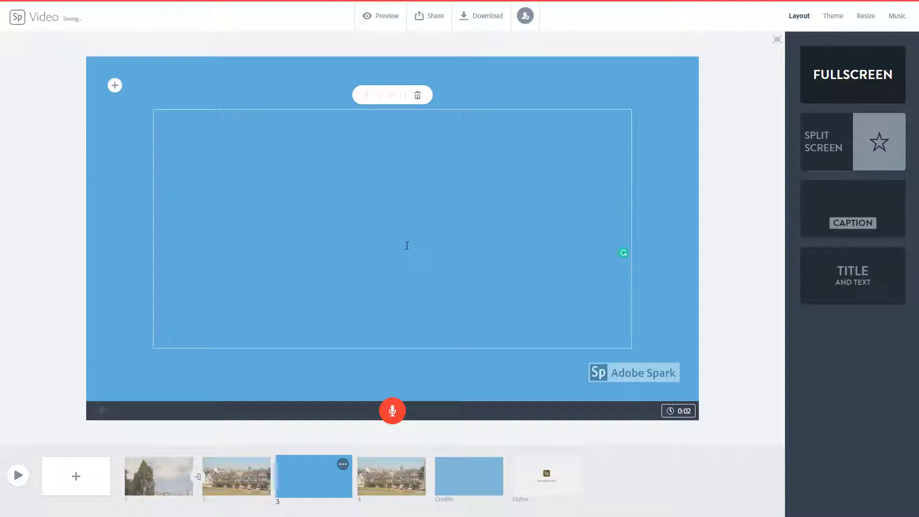
{"action": "type", "text": "FEEL AT"}
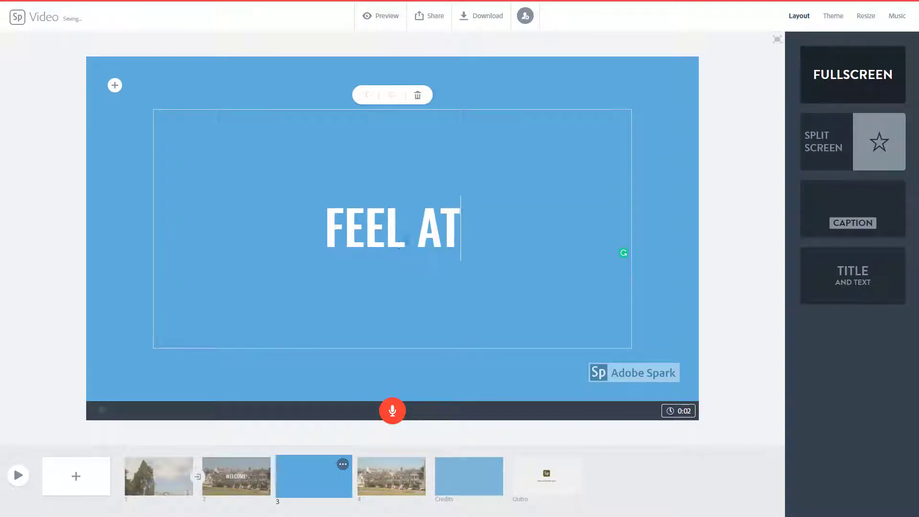
{"action": "type", "text": " HOME"}
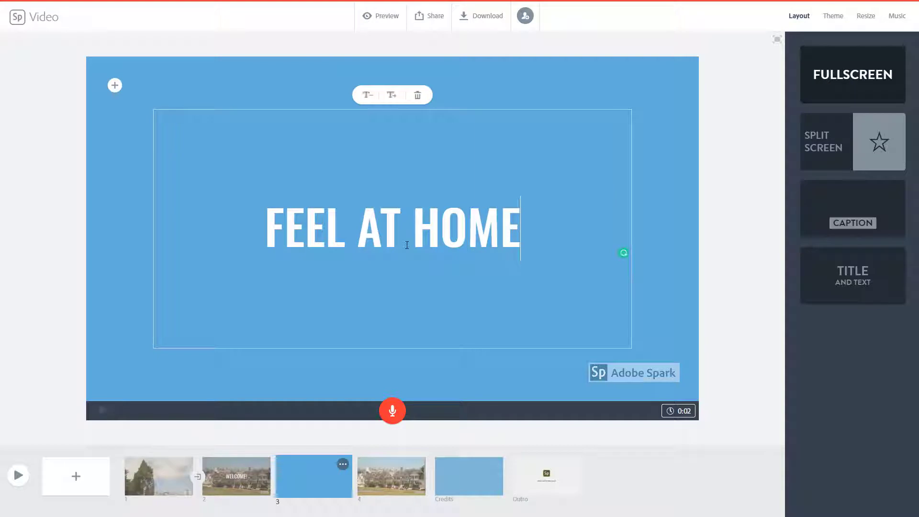
- Trim the clip on slide 4 so its segment ends at 0:12.1, and save it
{"action": "left_click", "coordinate": [391, 474]}
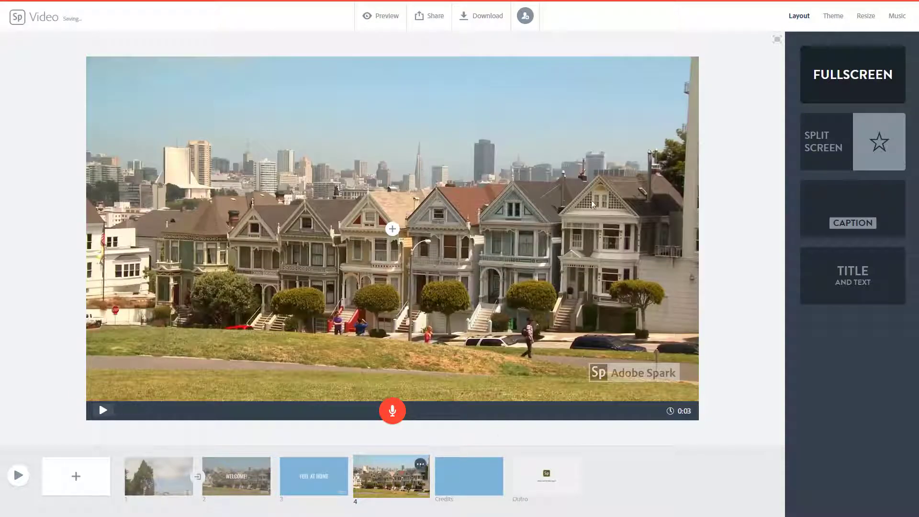
{"action": "left_click", "coordinate": [685, 70]}
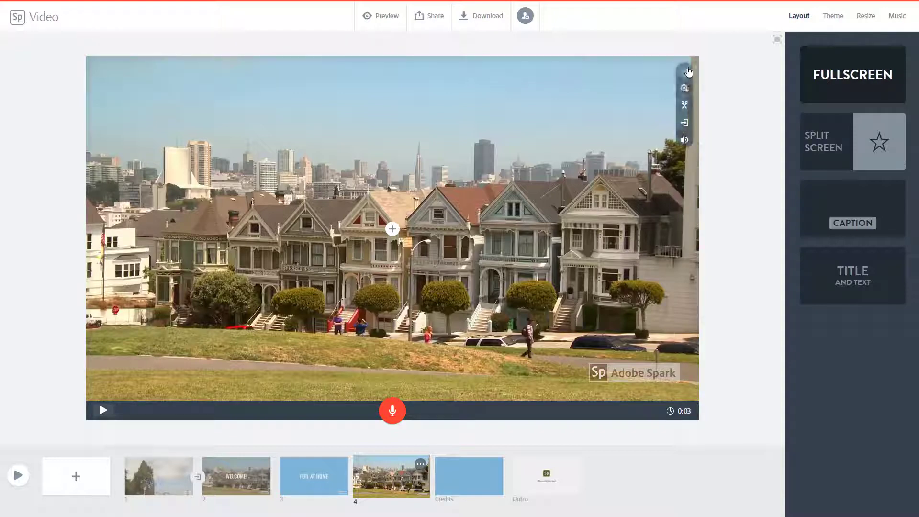
{"action": "left_click", "coordinate": [685, 106]}
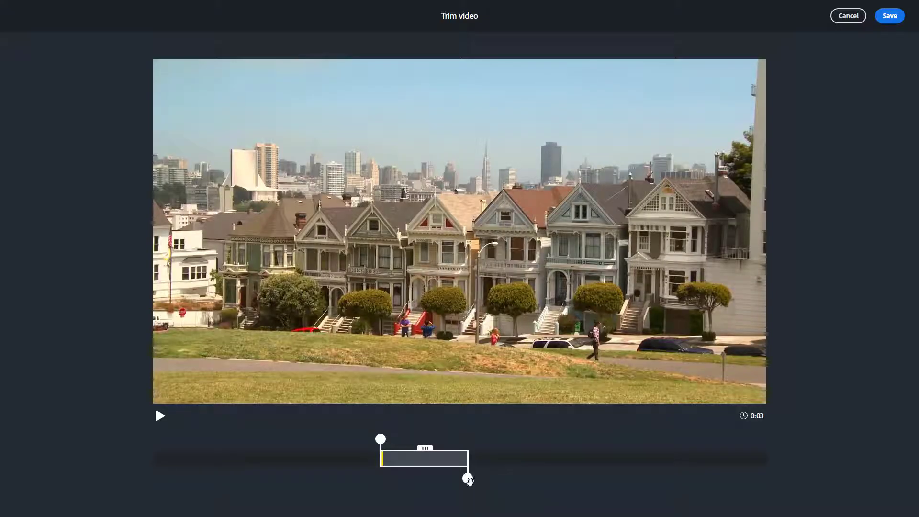
{"action": "left_click_drag", "start_coordinate": [468, 479], "coordinate": [498, 480]}
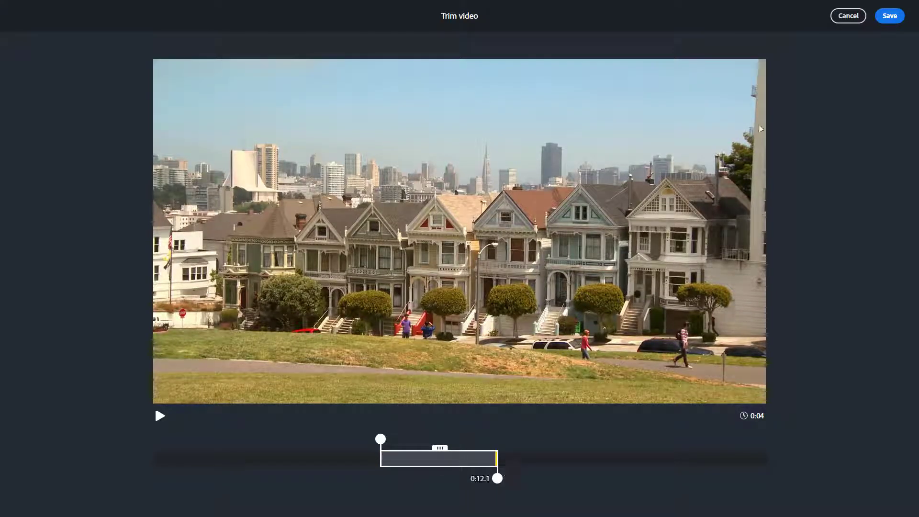
{"action": "left_click", "coordinate": [895, 17]}
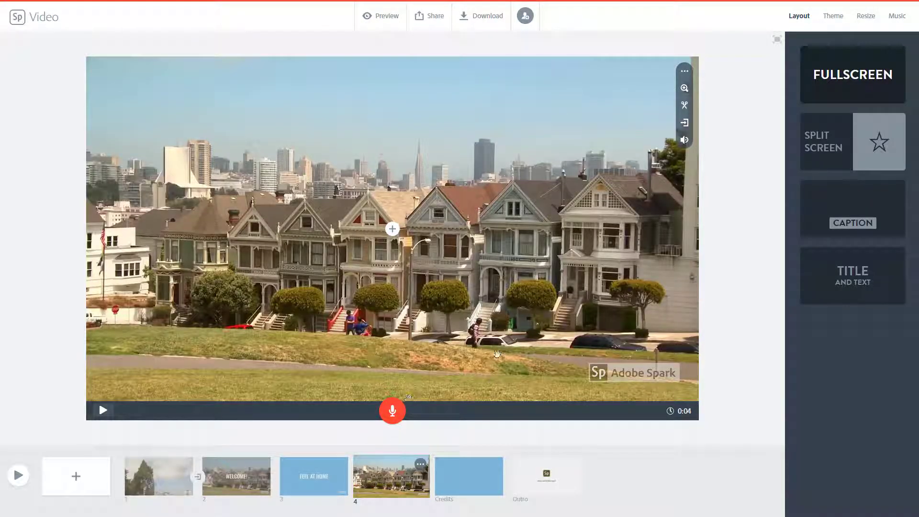
- Add the text "ENJOY" over the clip on slide 4
{"action": "left_click", "coordinate": [394, 233]}
{"action": "left_click", "coordinate": [371, 198]}
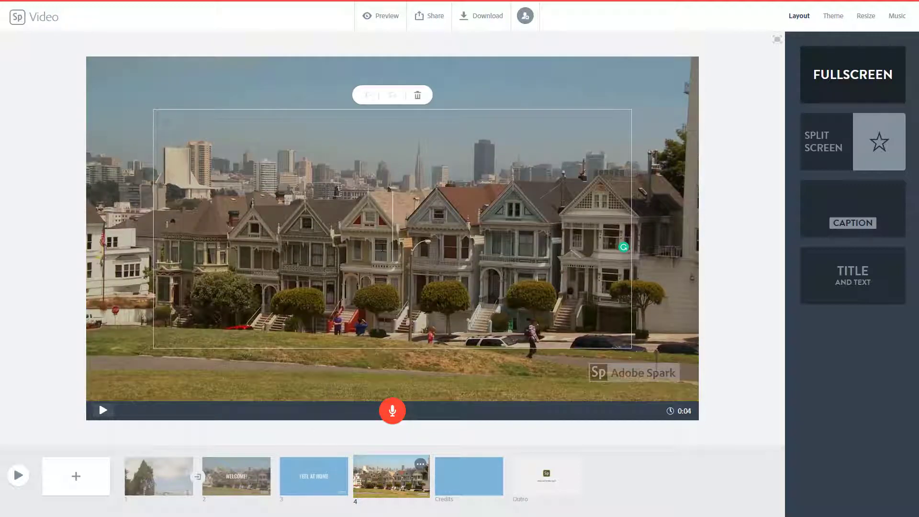
{"action": "type", "text": "ENJOY"}
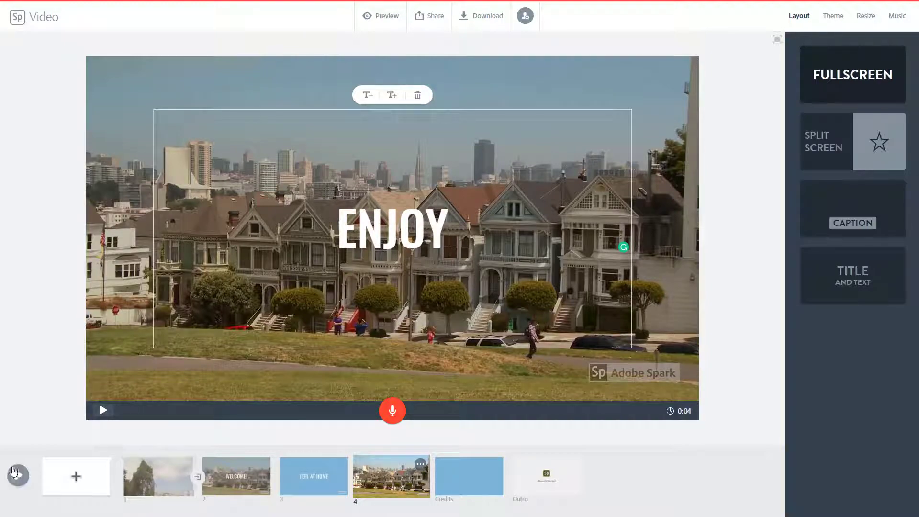
- Preview the whole video through to the outro, close the preview, and review slides 4 and 3
{"action": "left_click", "coordinate": [19, 476]}
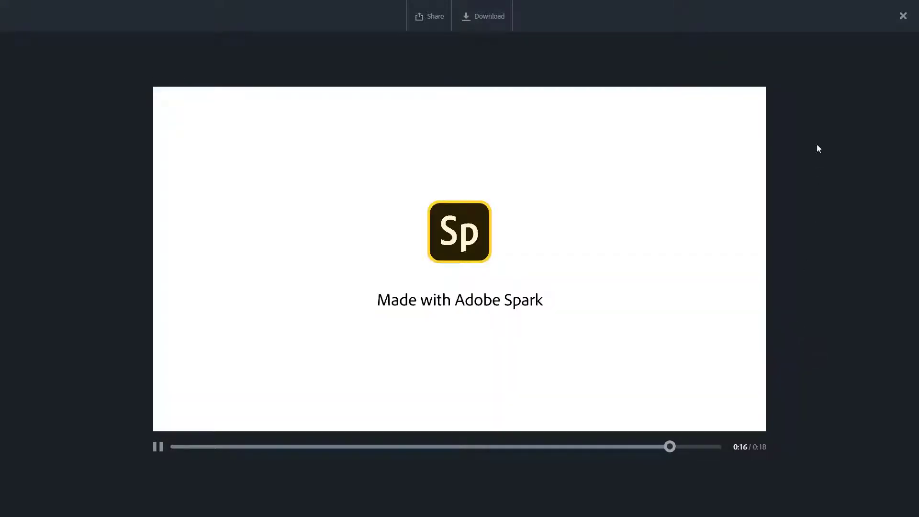
{"action": "left_click", "coordinate": [903, 18]}
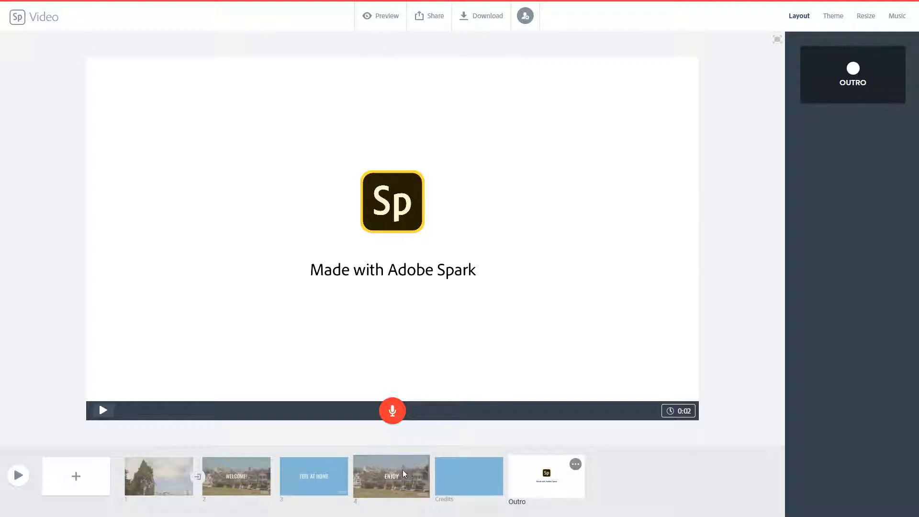
{"action": "left_click", "coordinate": [424, 469]}
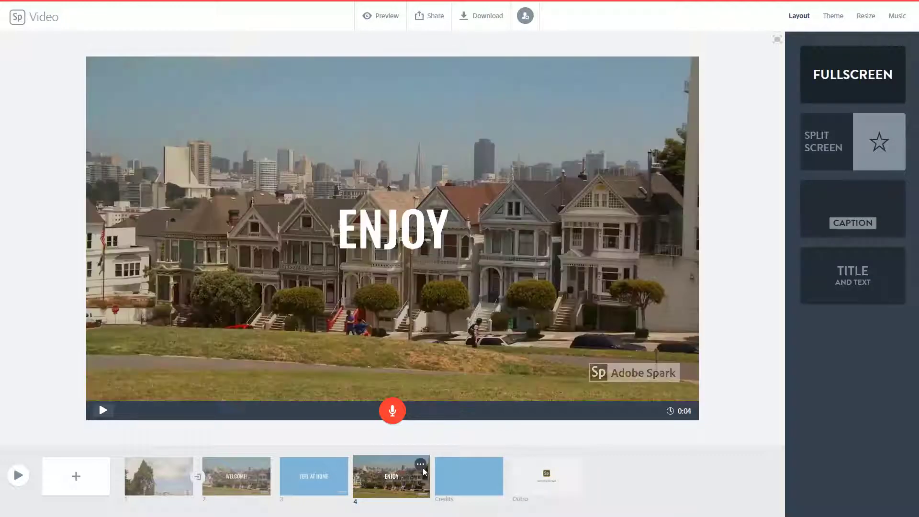
{"action": "left_click", "coordinate": [326, 476]}
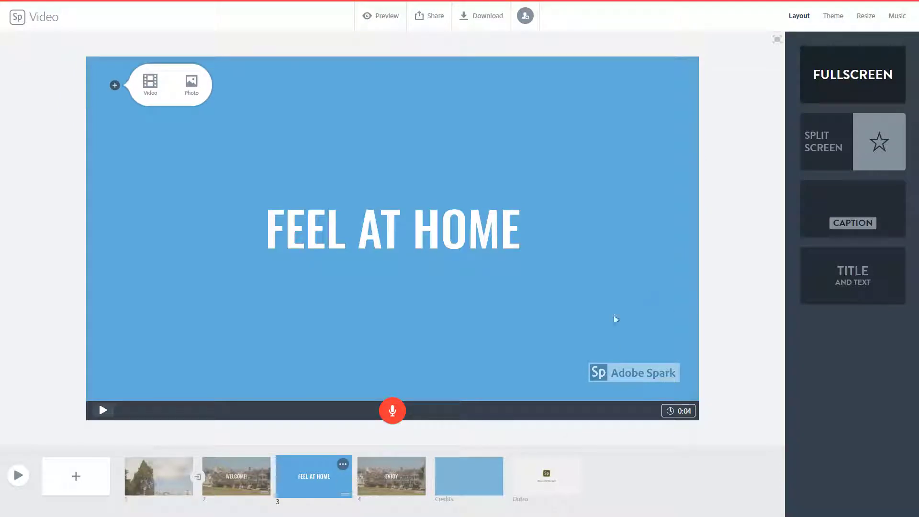
- Turn off the background music, preview the beginning of the video without it, and close the preview
{"action": "left_click", "coordinate": [898, 20]}
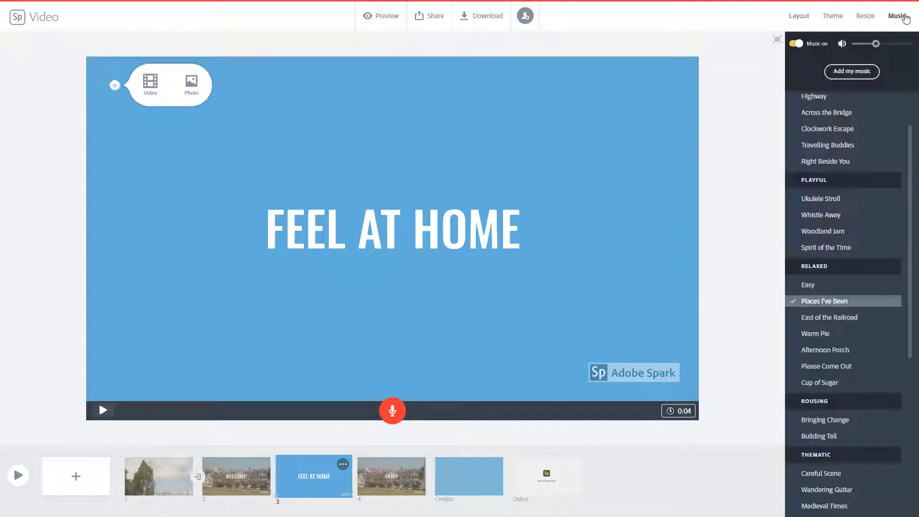
{"action": "left_click", "coordinate": [796, 44]}
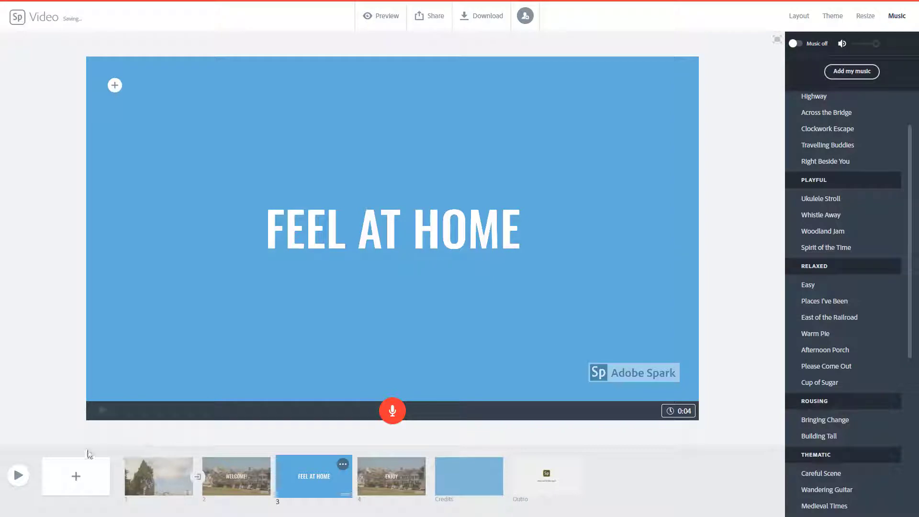
{"action": "left_click", "coordinate": [18, 478]}
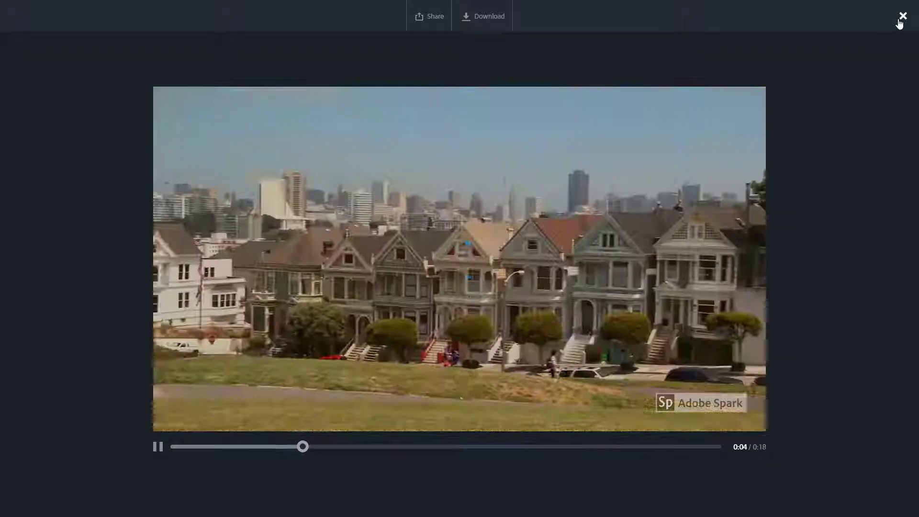
{"action": "left_click", "coordinate": [902, 19]}
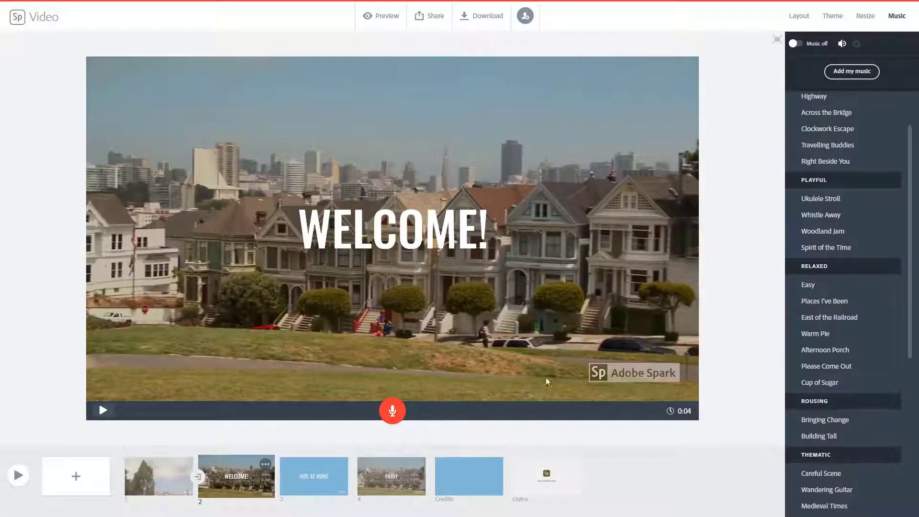
- Insert a new slide after slide 1 and browse the TutorTube (K:) drive for a video to import
{"action": "left_click", "coordinate": [165, 482]}
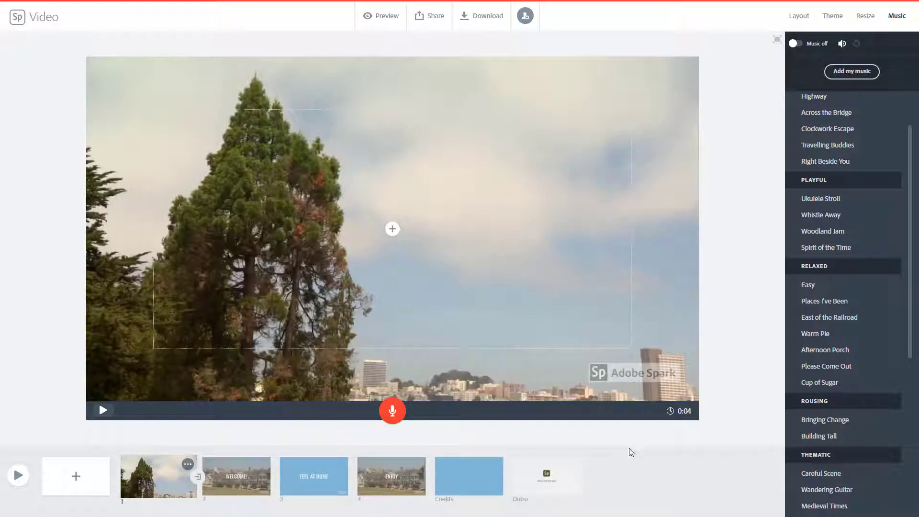
{"action": "left_click", "coordinate": [76, 476]}
{"action": "left_click", "coordinate": [331, 198]}
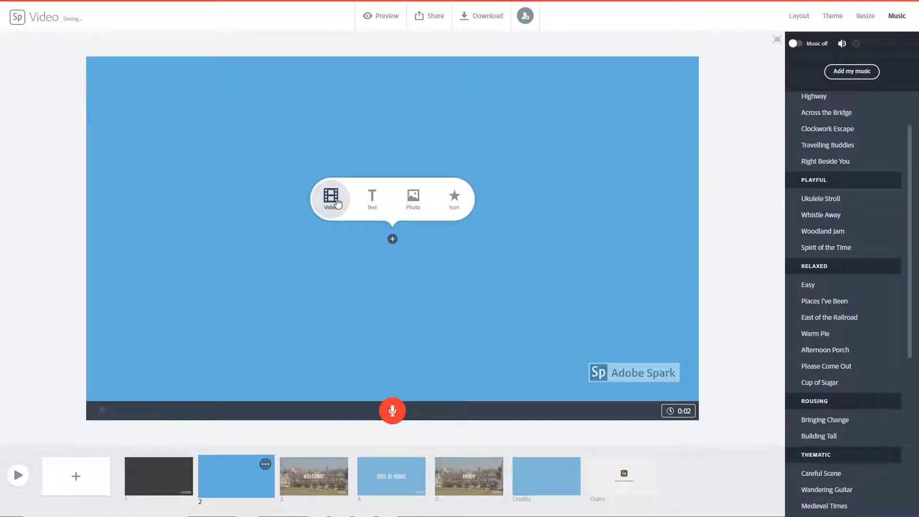
{"action": "left_click", "coordinate": [182, 24]}
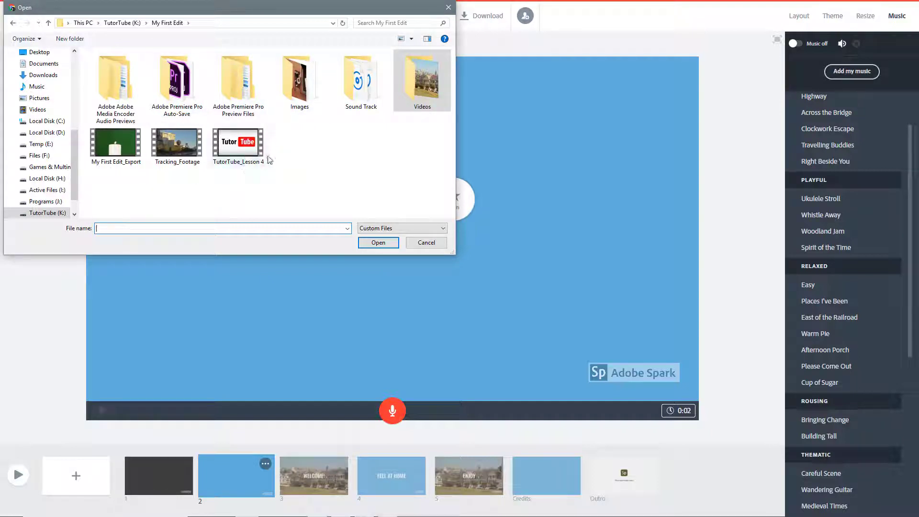
{"action": "left_click", "coordinate": [136, 24]}
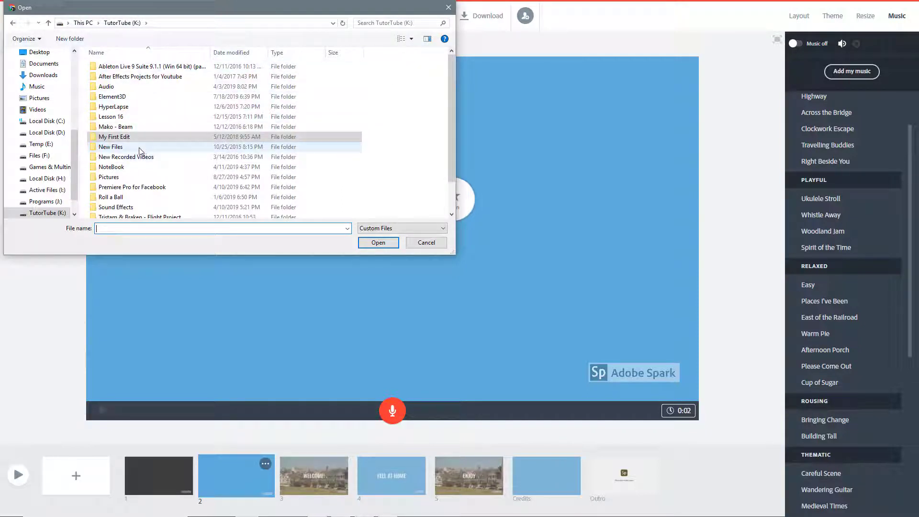
{"action": "scroll", "coordinate": [139, 152], "scroll_direction": "down", "scroll_amount": 2}
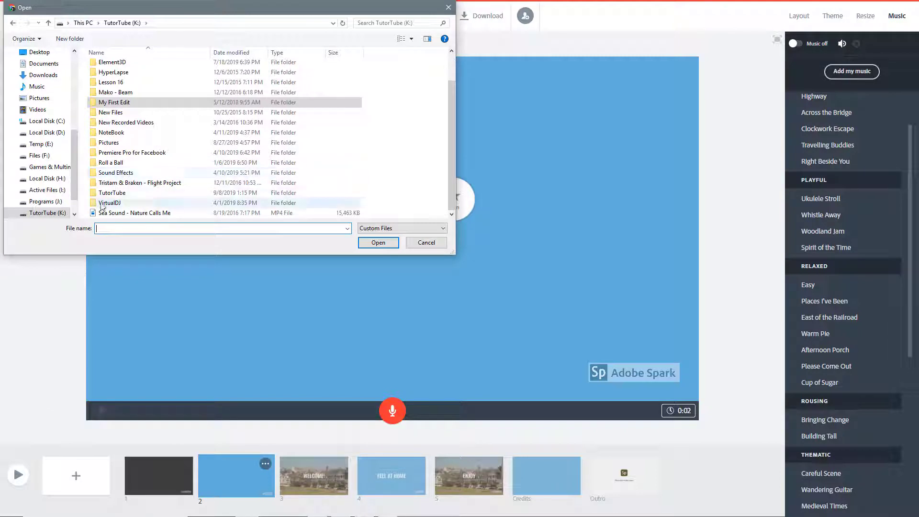
{"action": "scroll", "coordinate": [103, 201], "scroll_direction": "up", "scroll_amount": 1}
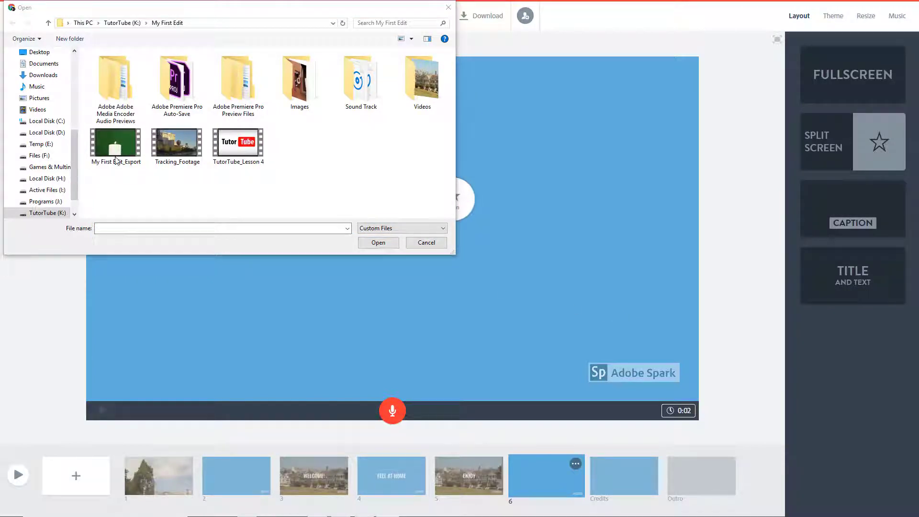
- Import My First Edit_Export into slide 6, play it, trim the segment's end to where the candle footage starts, and save
{"action": "left_click", "coordinate": [108, 148]}
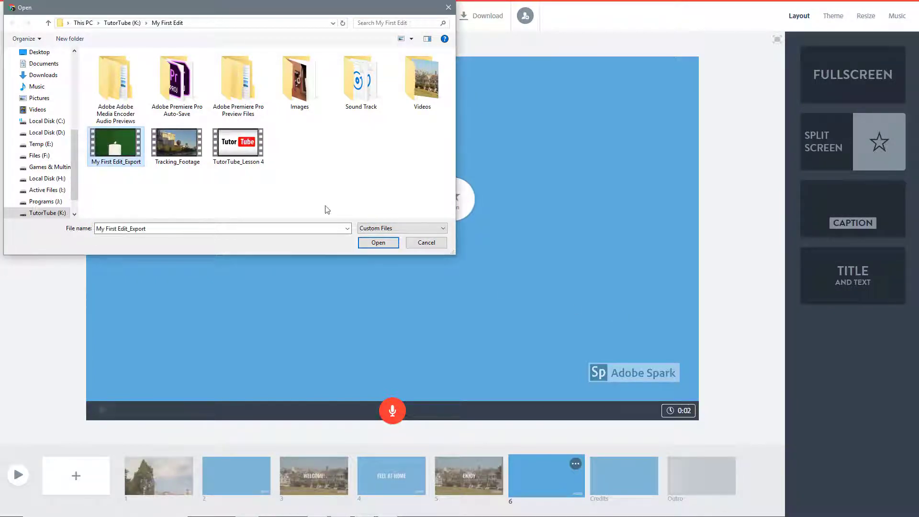
{"action": "left_click", "coordinate": [385, 242]}
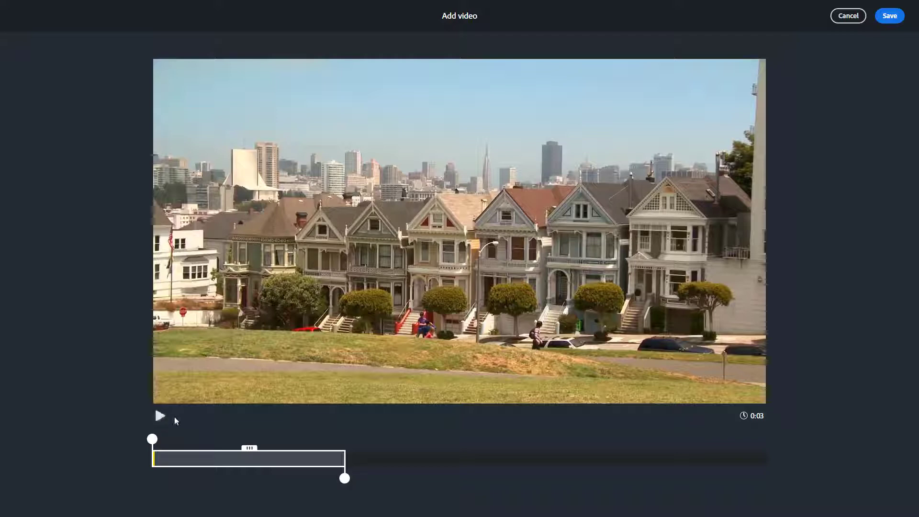
{"action": "left_click", "coordinate": [158, 417]}
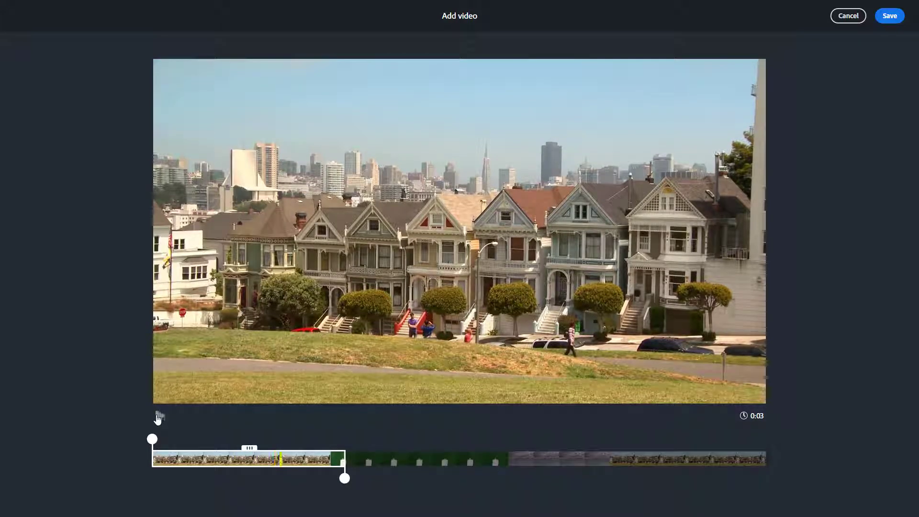
{"action": "left_click", "coordinate": [158, 417]}
{"action": "left_click_drag", "start_coordinate": [344, 478], "coordinate": [331, 478]}
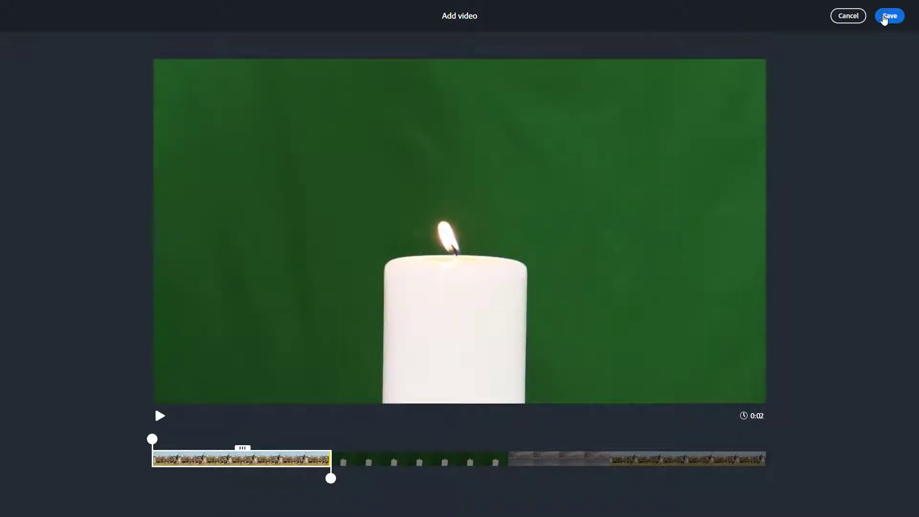
{"action": "left_click", "coordinate": [885, 16]}
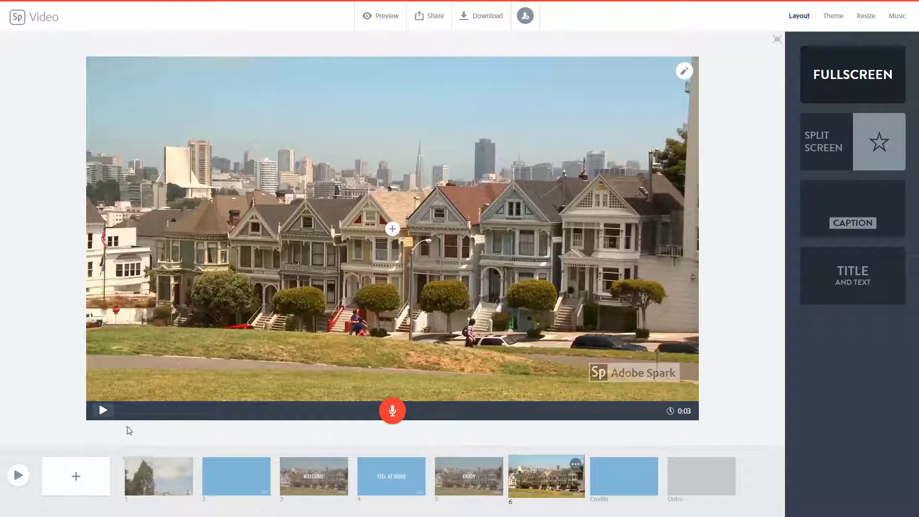
- Play slide 6 and compare the clip volume options, trying Mute and setting it to Loud
{"action": "left_click", "coordinate": [103, 411]}
{"action": "left_click", "coordinate": [685, 73]}
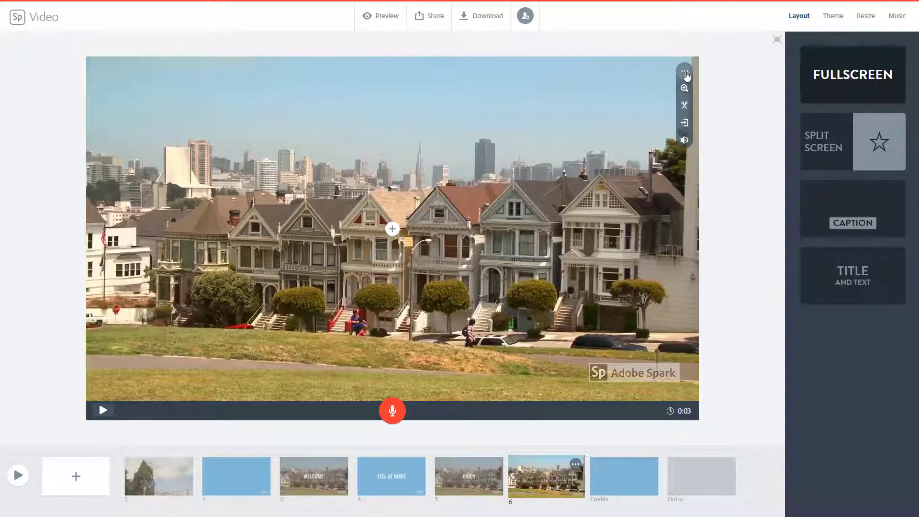
{"action": "left_click", "coordinate": [685, 141]}
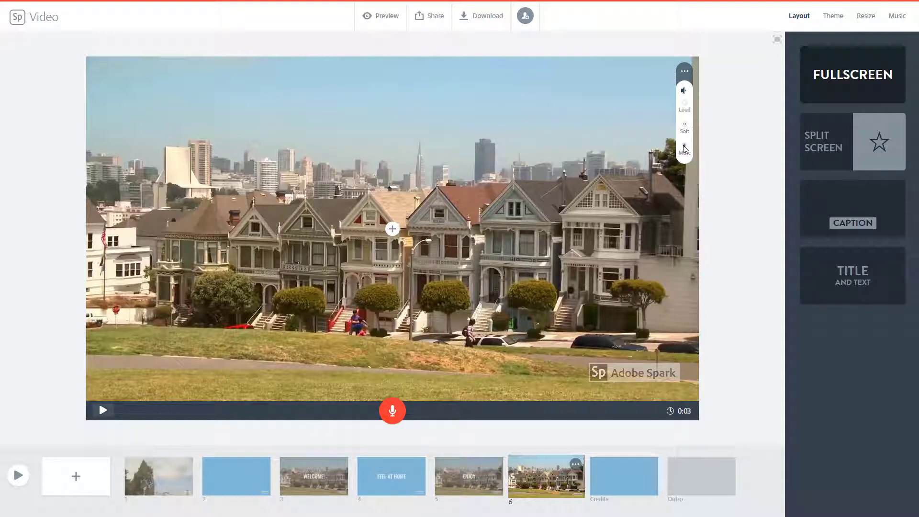
{"action": "left_click", "coordinate": [102, 411]}
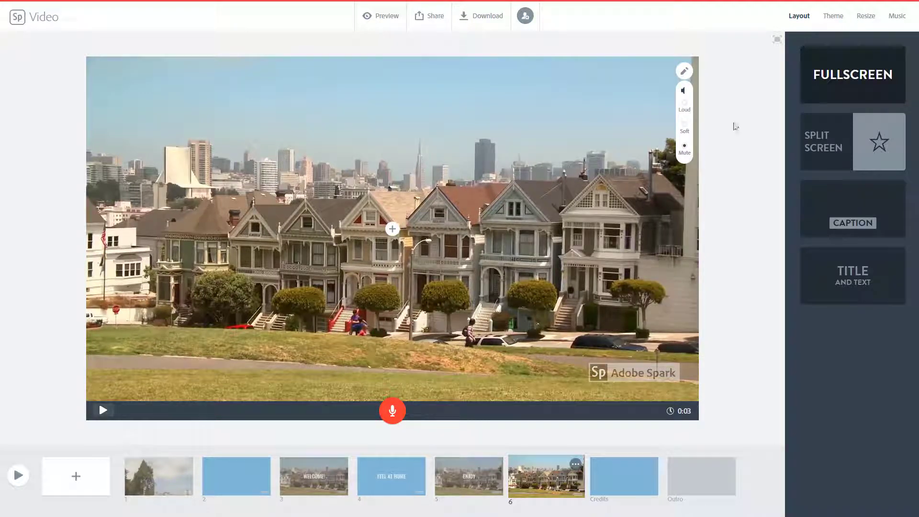
{"action": "left_click", "coordinate": [685, 146]}
{"action": "left_click", "coordinate": [103, 411]}
- Zoom in on the slide 6 clip several times and shift the enlarged picture up and to the right within the frame
{"action": "left_click", "coordinate": [683, 71]}
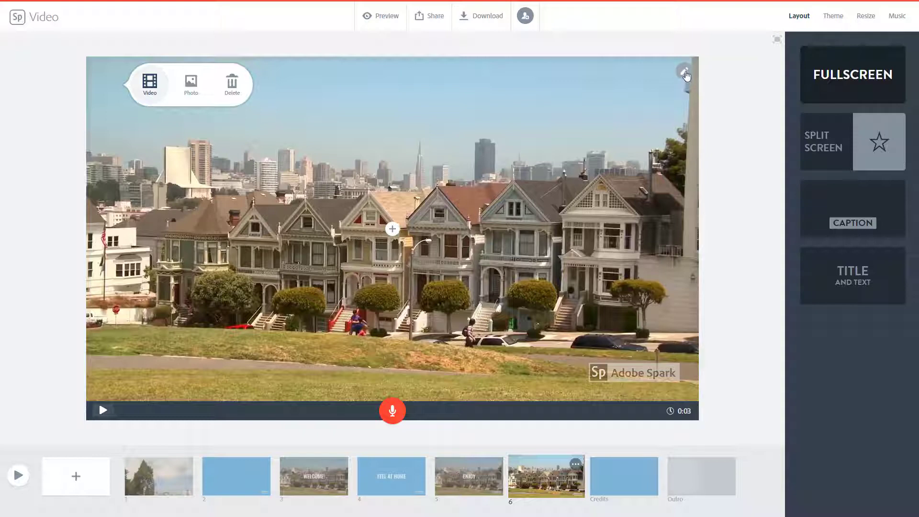
{"action": "left_click", "coordinate": [685, 75]}
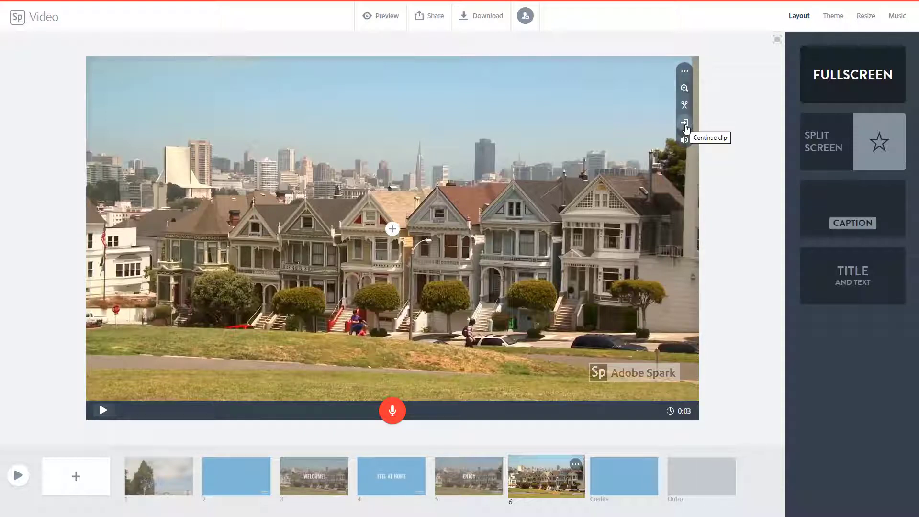
{"action": "left_click", "coordinate": [685, 89]}
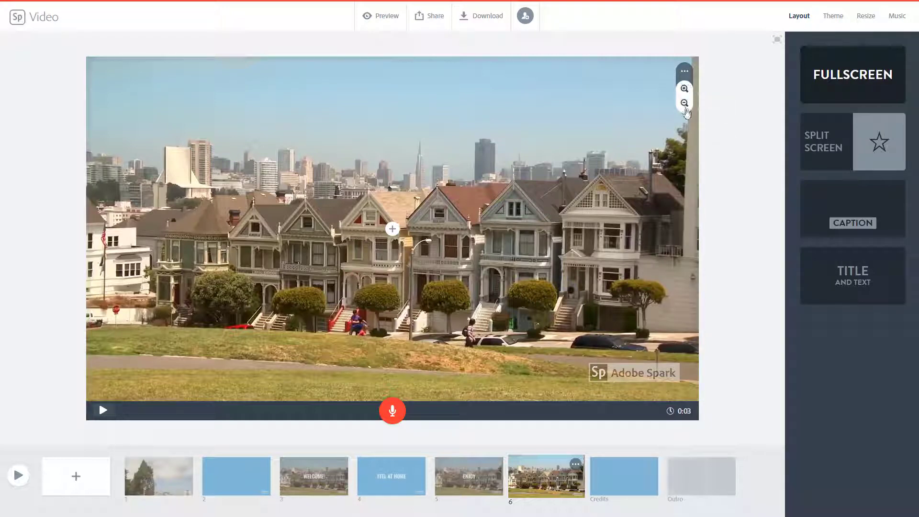
{"action": "left_click", "coordinate": [685, 89]}
{"action": "left_click", "coordinate": [685, 89]}
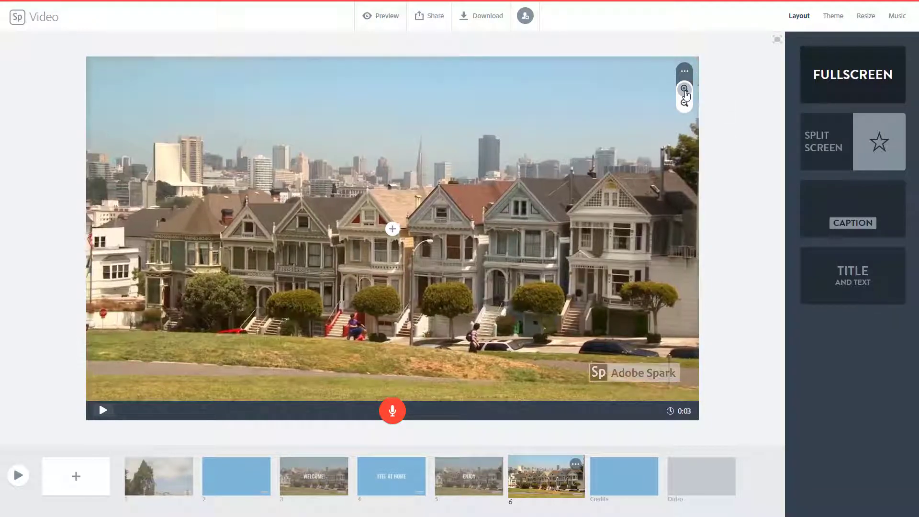
{"action": "left_click", "coordinate": [685, 91]}
{"action": "left_click", "coordinate": [685, 91]}
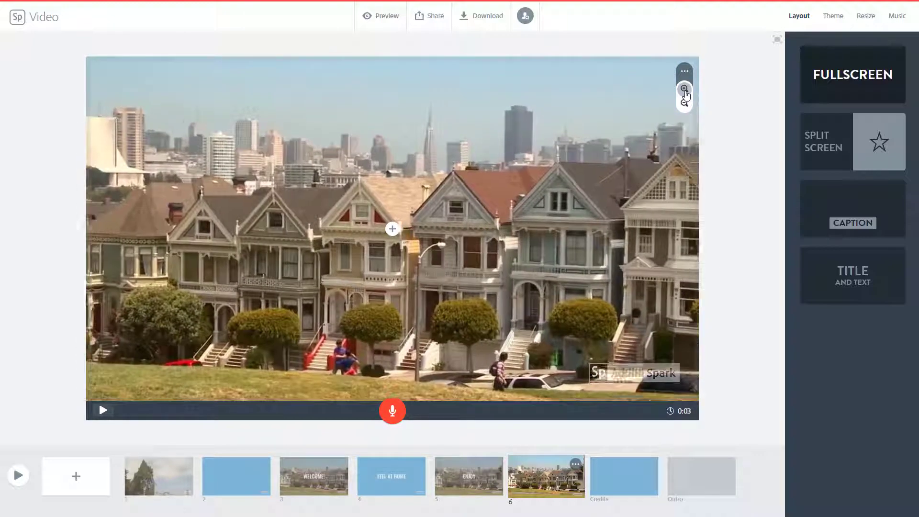
{"action": "left_click", "coordinate": [686, 91]}
{"action": "left_click", "coordinate": [685, 91]}
{"action": "left_click_drag", "start_coordinate": [474, 259], "coordinate": [534, 203]}
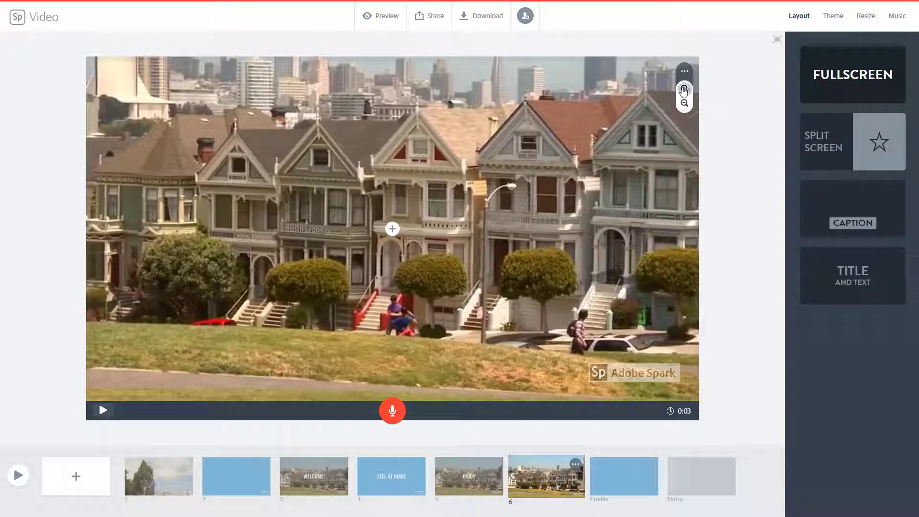
- Set the volume of the slide 6 clip to Mute
{"action": "left_click", "coordinate": [685, 74]}
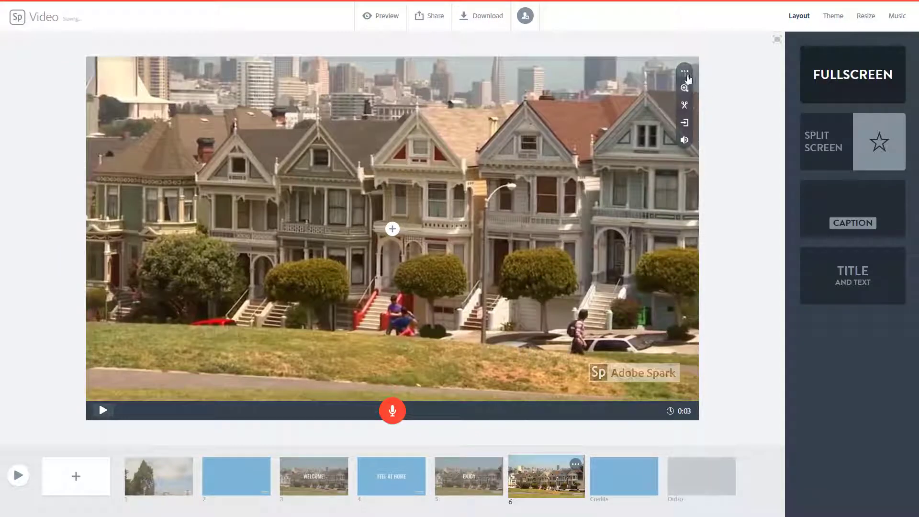
{"action": "left_click", "coordinate": [685, 144]}
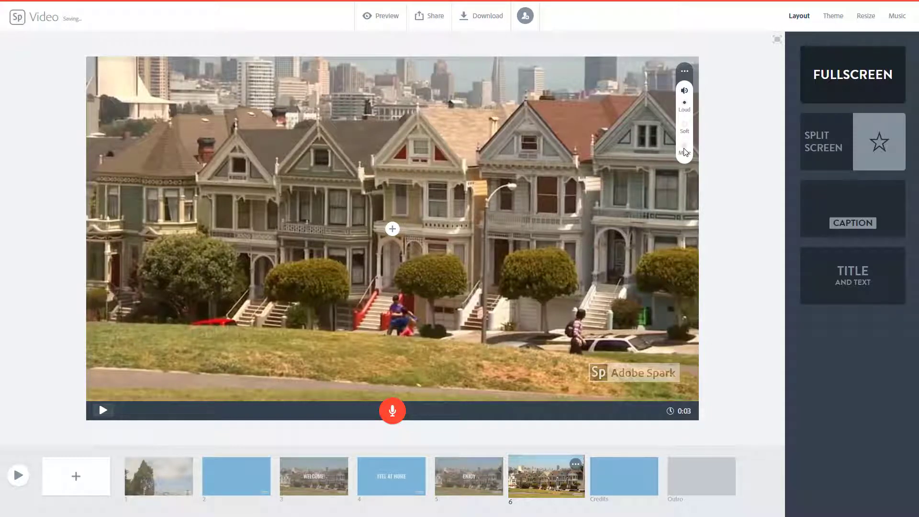
{"action": "left_click", "coordinate": [685, 148]}
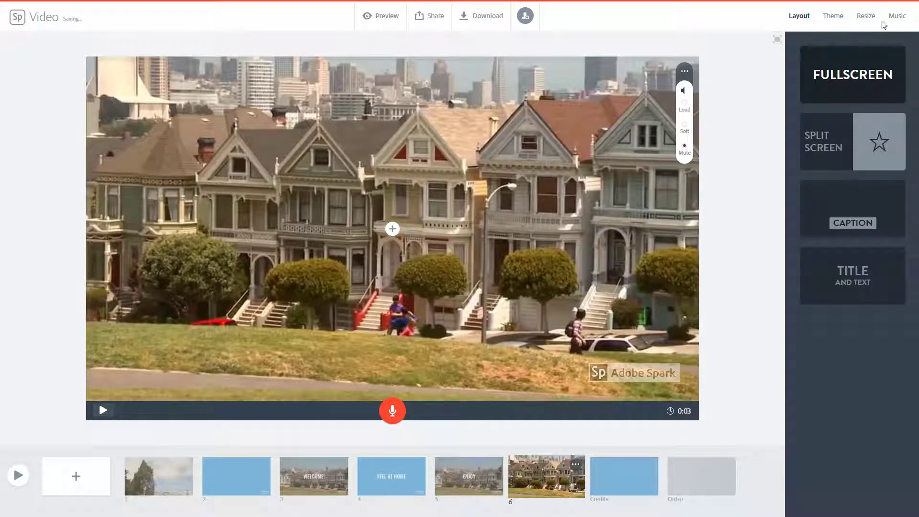
- Set Leap Frog as the background music, play the whole video in the preview, and return to editing
{"action": "left_click", "coordinate": [905, 17]}
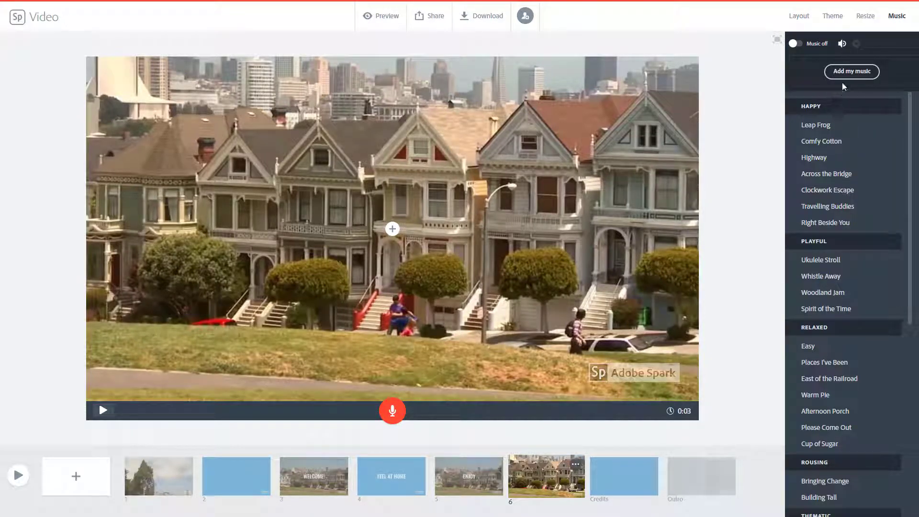
{"action": "left_click", "coordinate": [821, 126]}
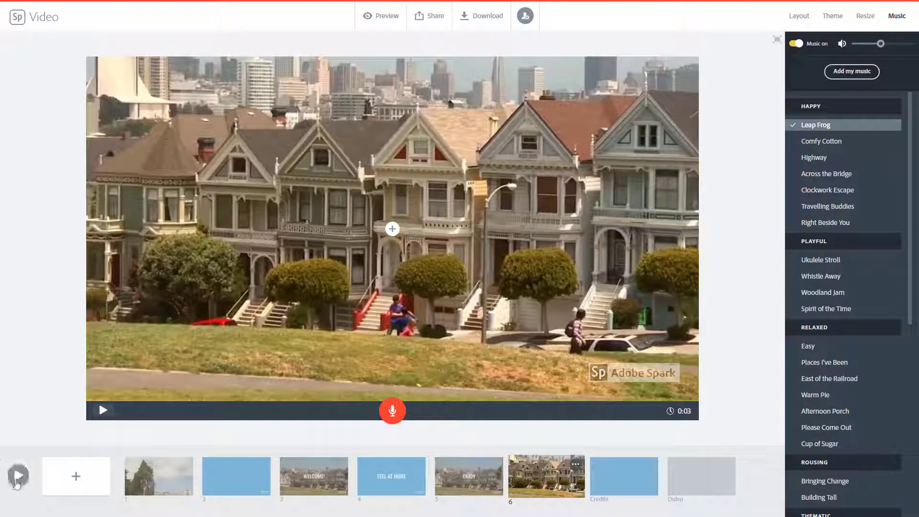
{"action": "left_click", "coordinate": [18, 479]}
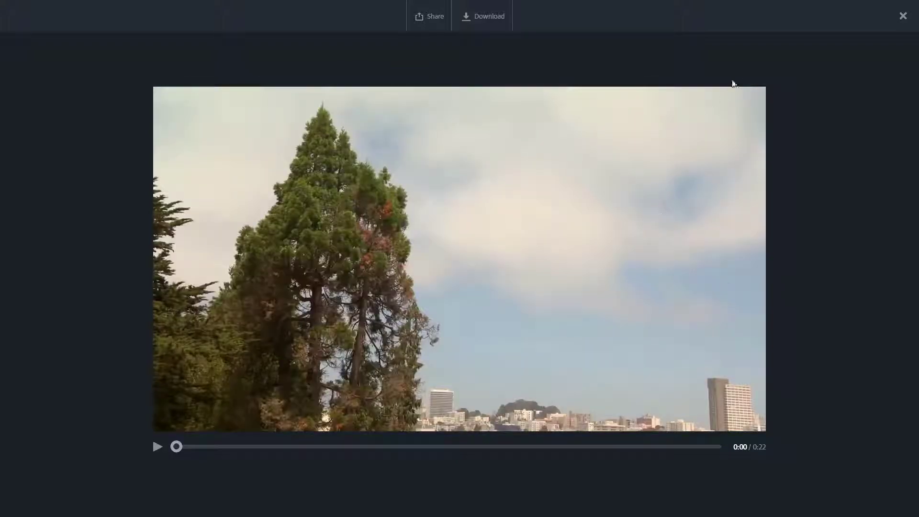
{"action": "left_click", "coordinate": [904, 16]}
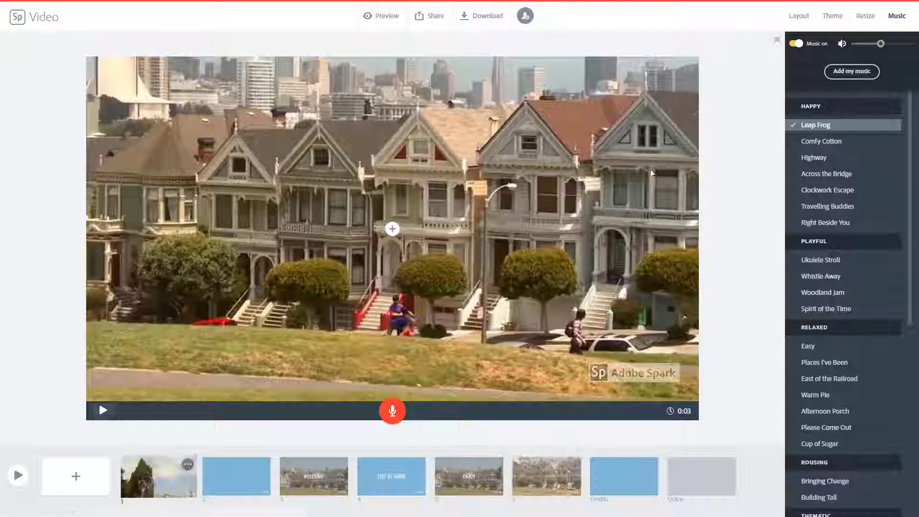